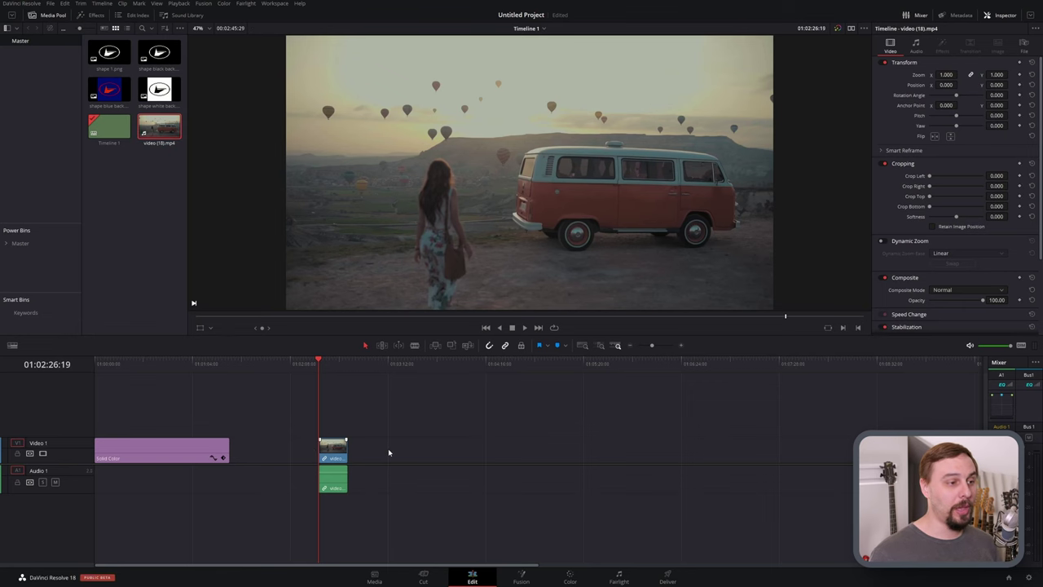
Move the playhead later in the van clip and set its Inspector zoom to 0.8.
left_click(338, 366)
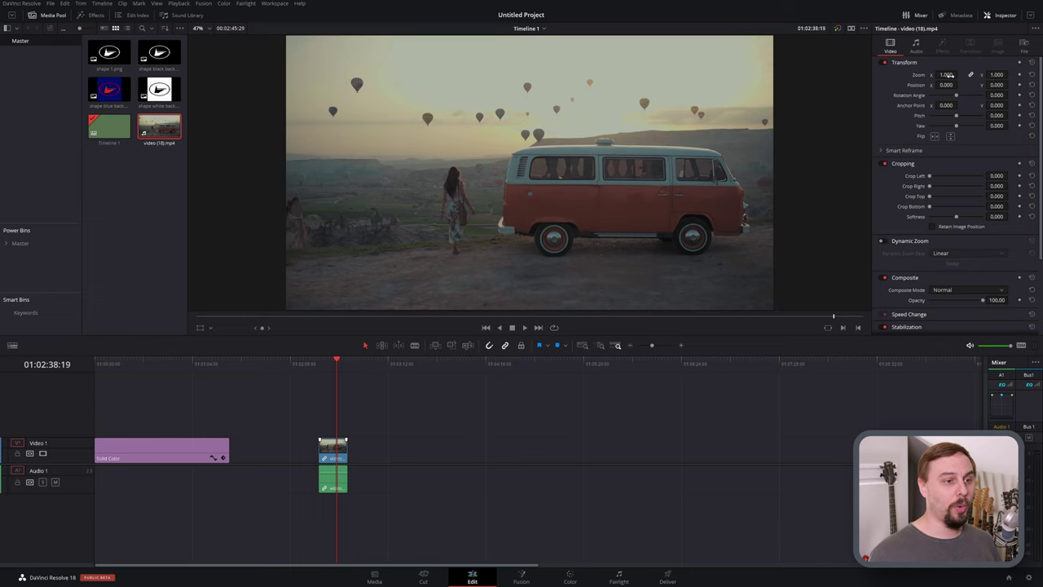
left_click_drag(946, 75, 914, 74)
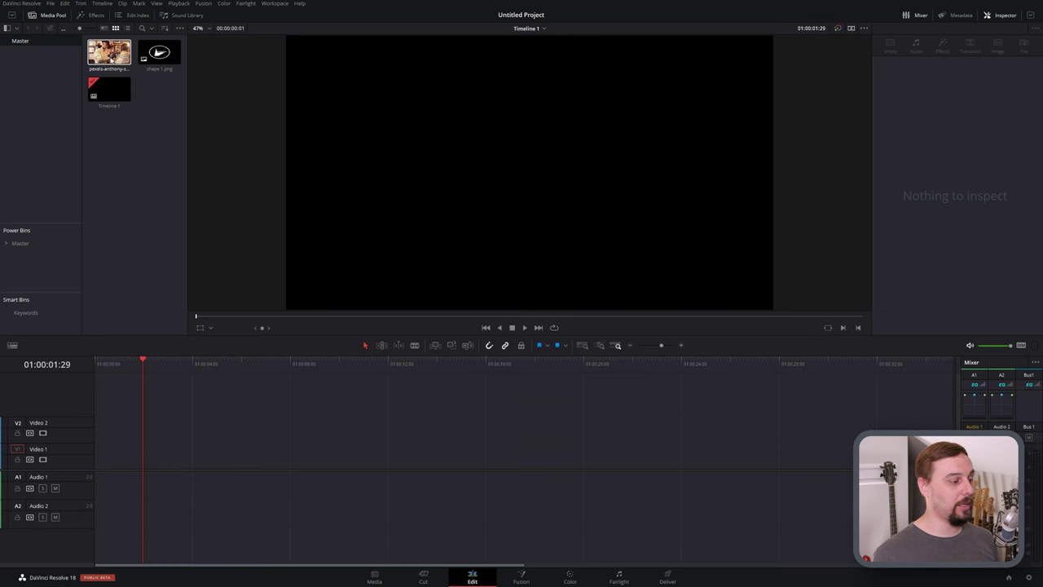
Put the tattoo footage on V1 and shape 1.png on V2, with the logo zoomed to 0.25.
left_click_drag(109, 52, 95, 454)
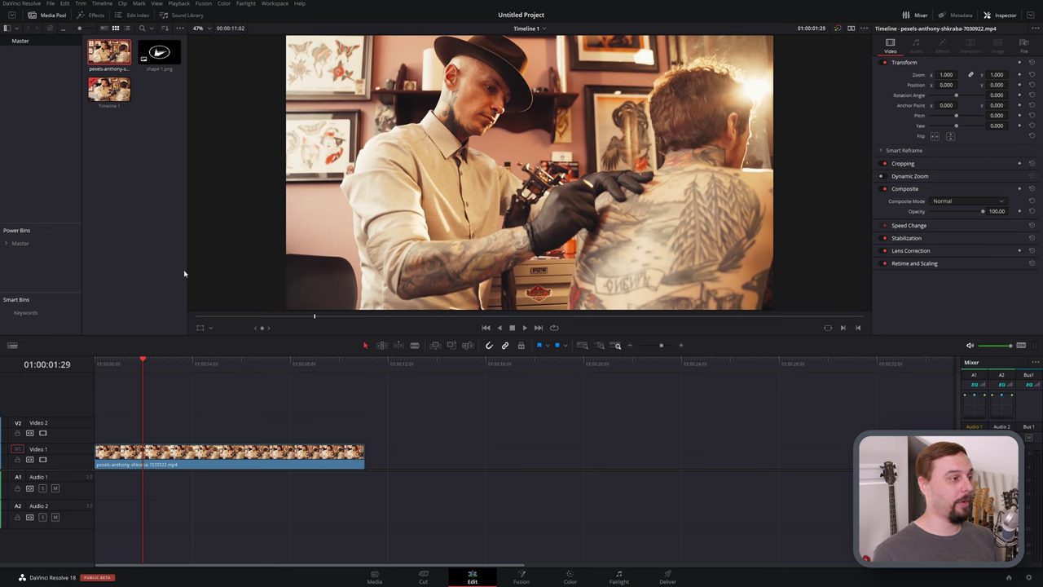
left_click_drag(167, 54, 110, 428)
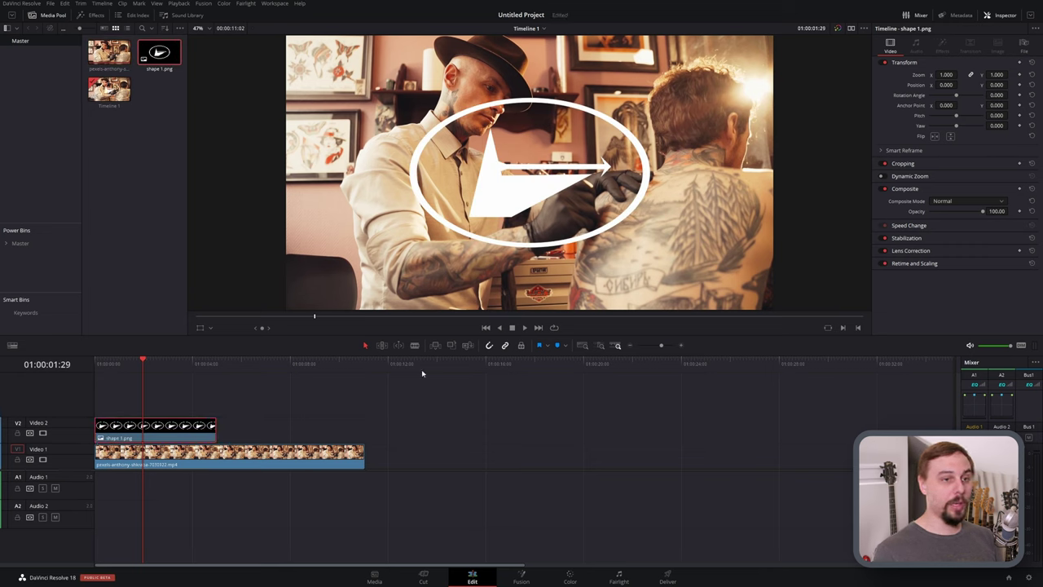
left_click(947, 74)
type("0.25")
key("Return")
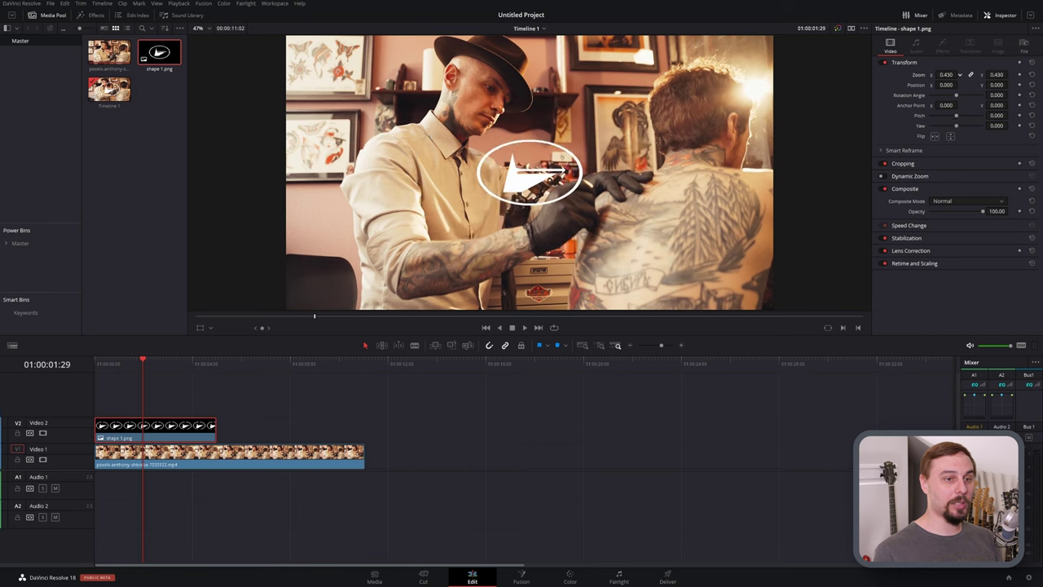
Position the logo lower-right onto the man's back, saving the project along the way.
left_click_drag(945, 84, 981, 84)
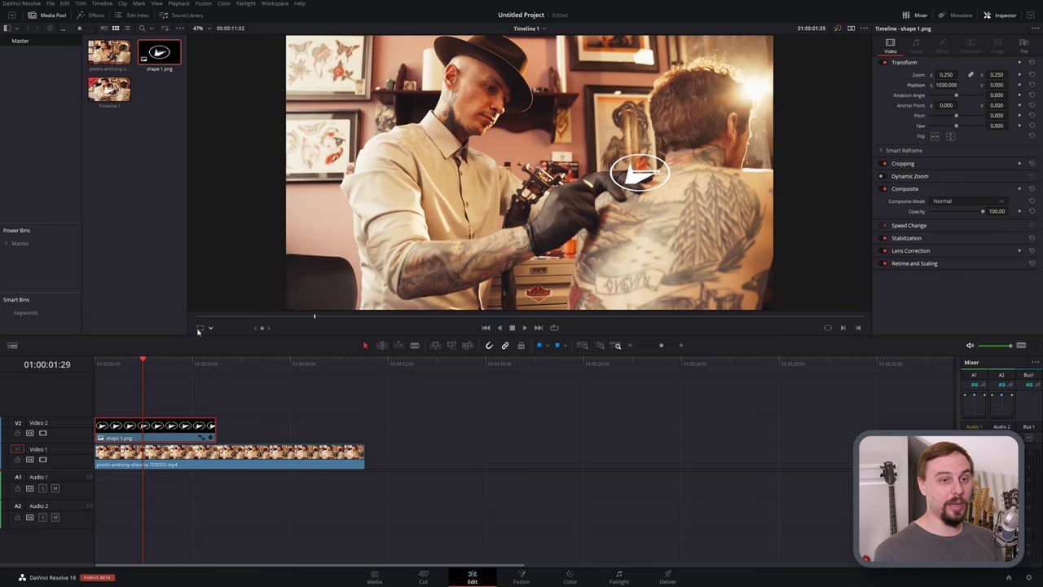
key("ctrl+s")
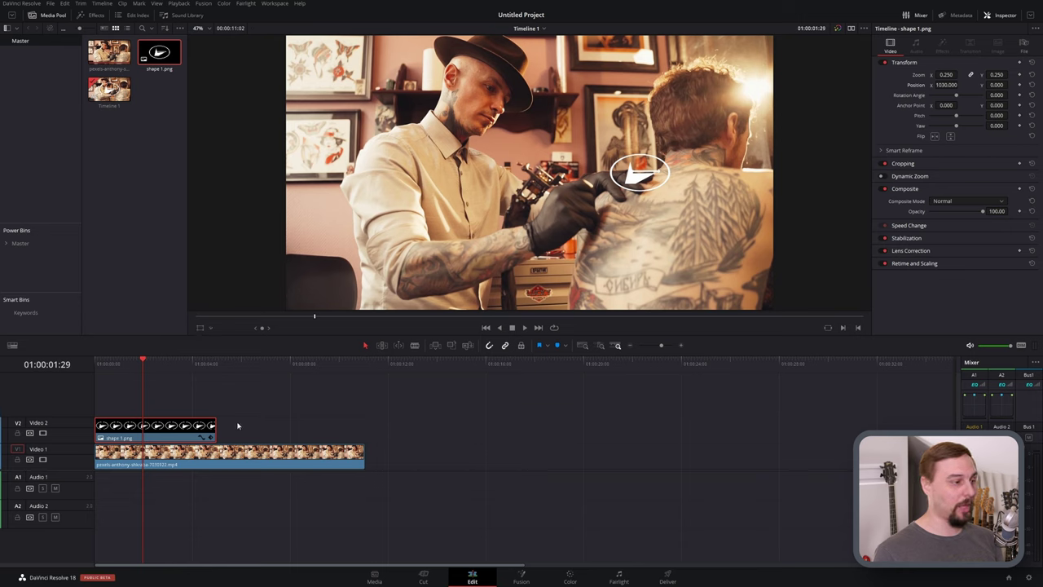
left_click(200, 328)
left_click_drag(625, 160, 752, 290)
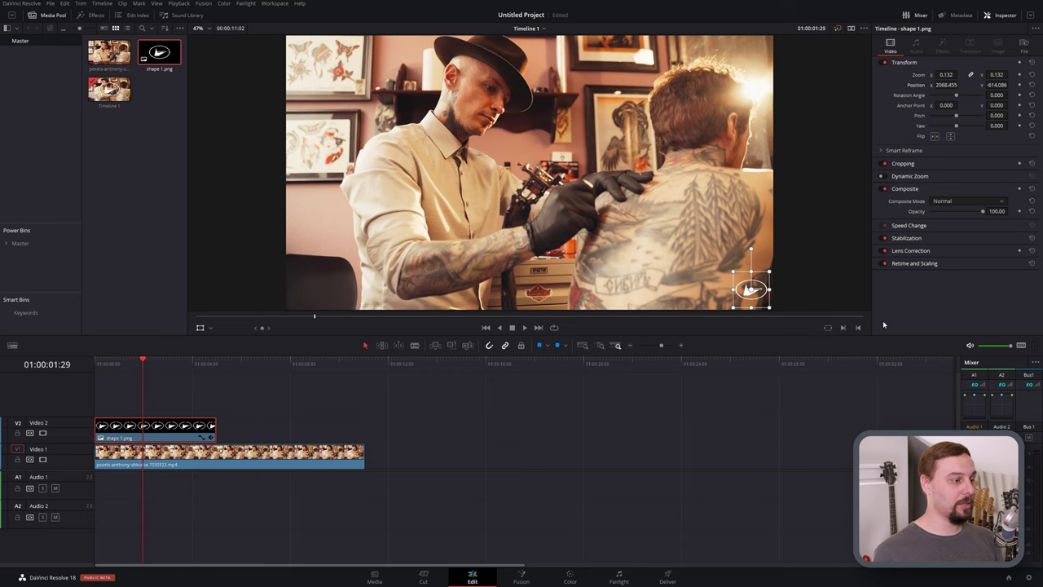
left_click(200, 328)
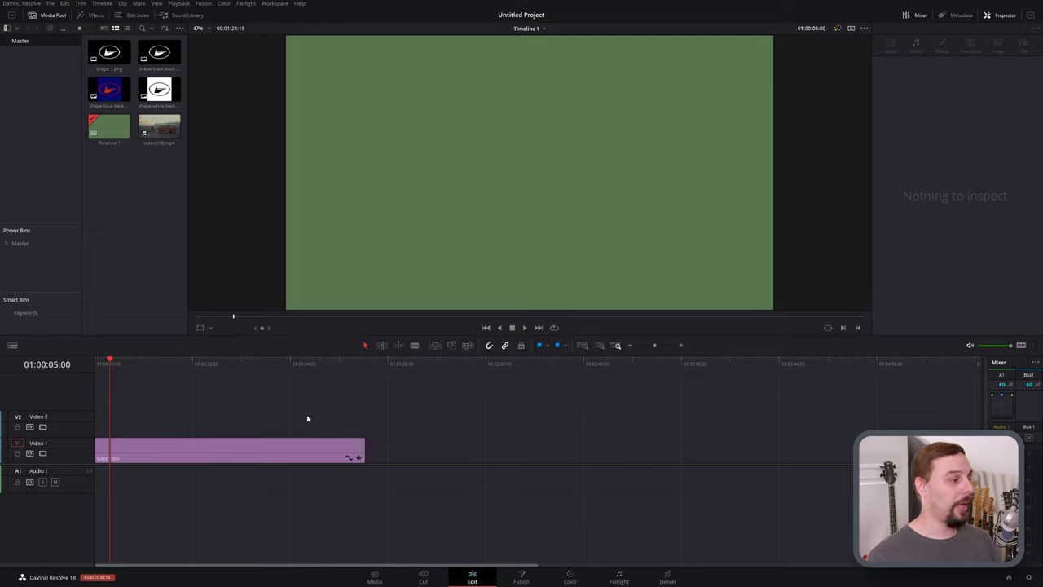
Place shape 1.png on V2 above the green solid and park the playhead on it.
left_click_drag(113, 55, 117, 422)
scroll(187, 442, "up", 2)
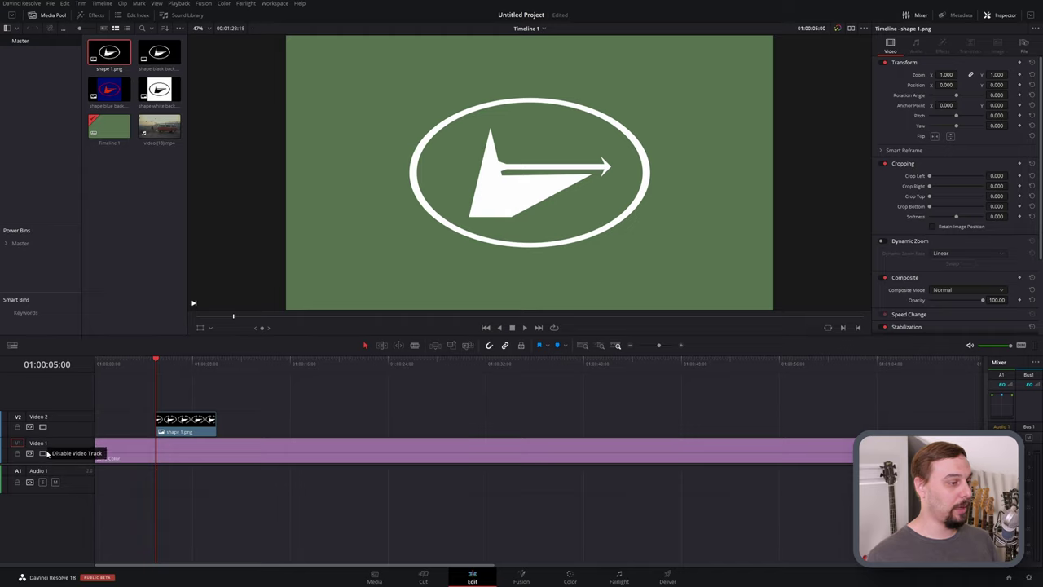
left_click(172, 377)
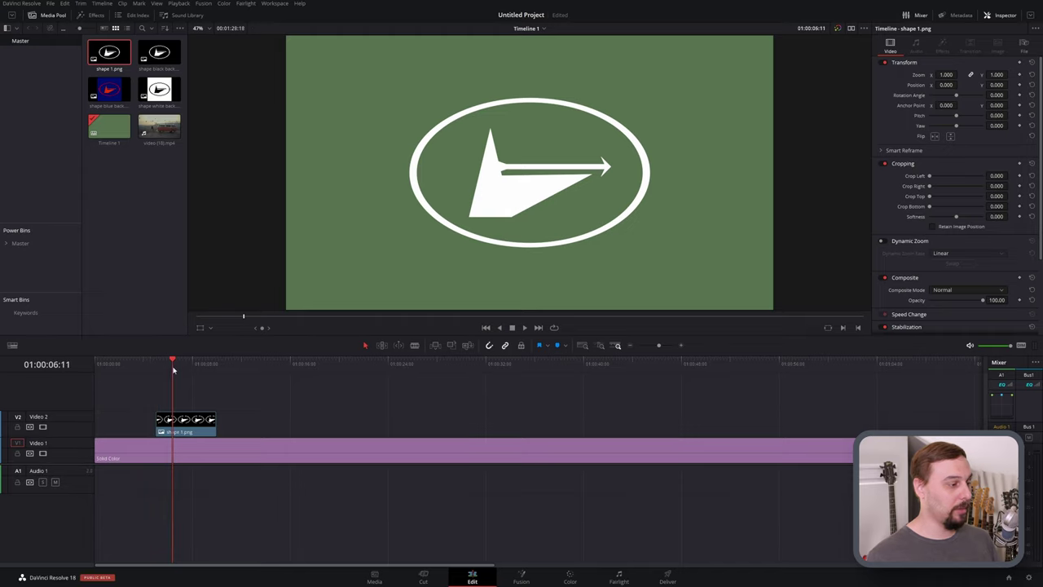
Toggle the Video 1 track off and on twice to check the logo's transparency.
left_click(43, 454)
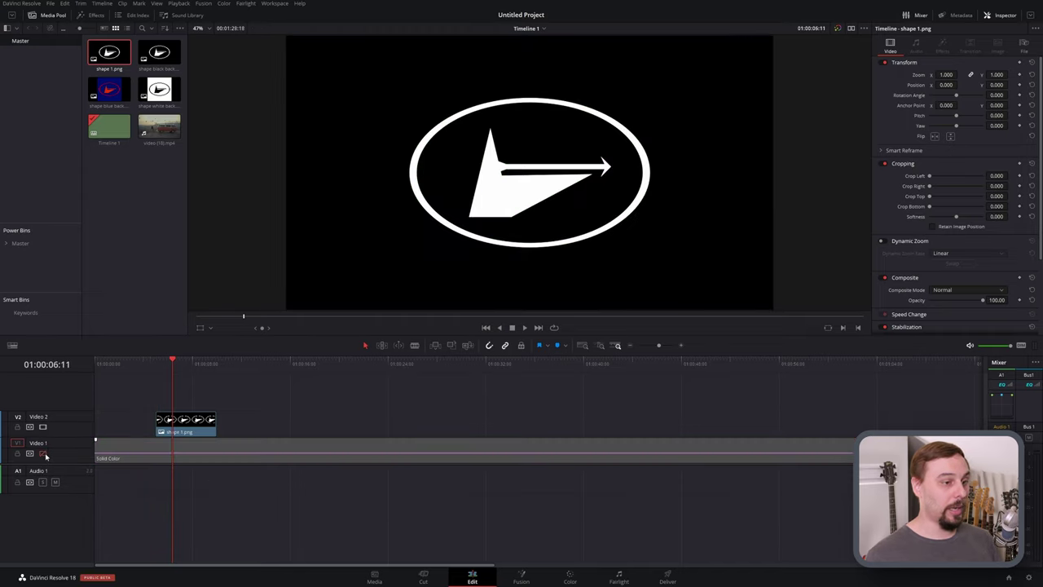
left_click(44, 454)
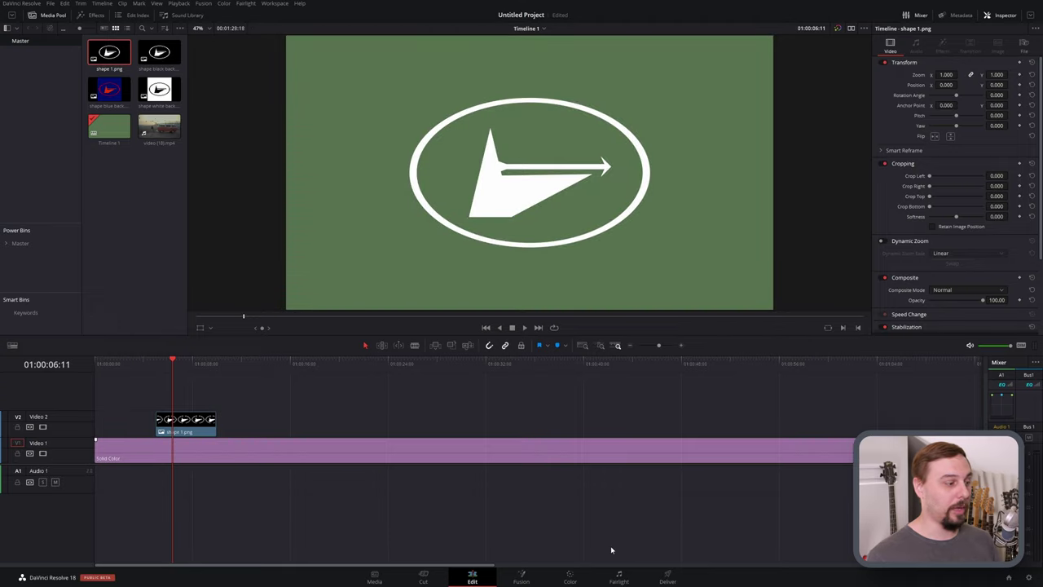
left_click(43, 454)
left_click(44, 454)
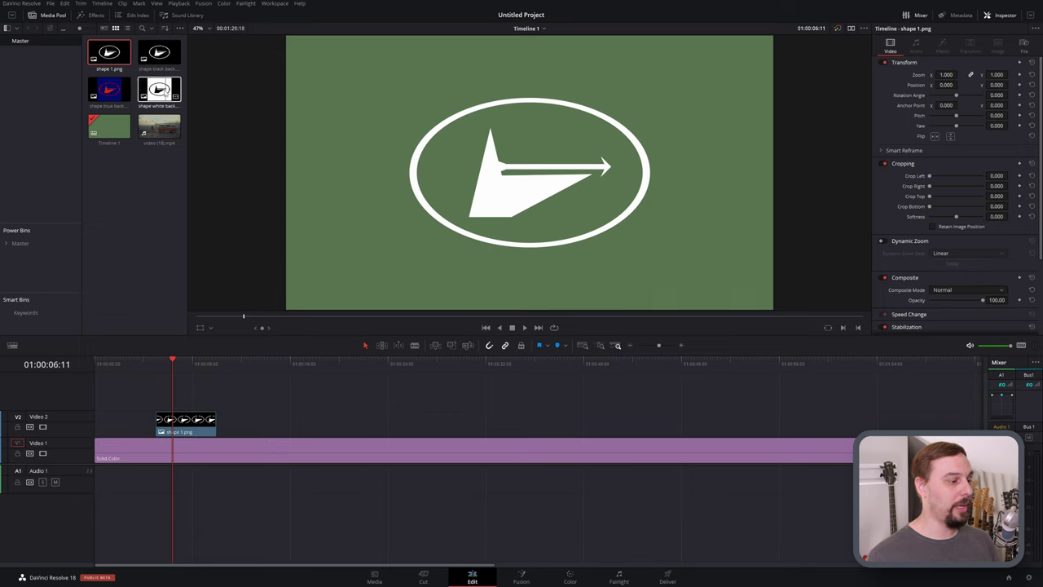
Add shape white back.png after the first logo on V2 and set its Composite Mode to Multiply.
left_click_drag(159, 89, 259, 422)
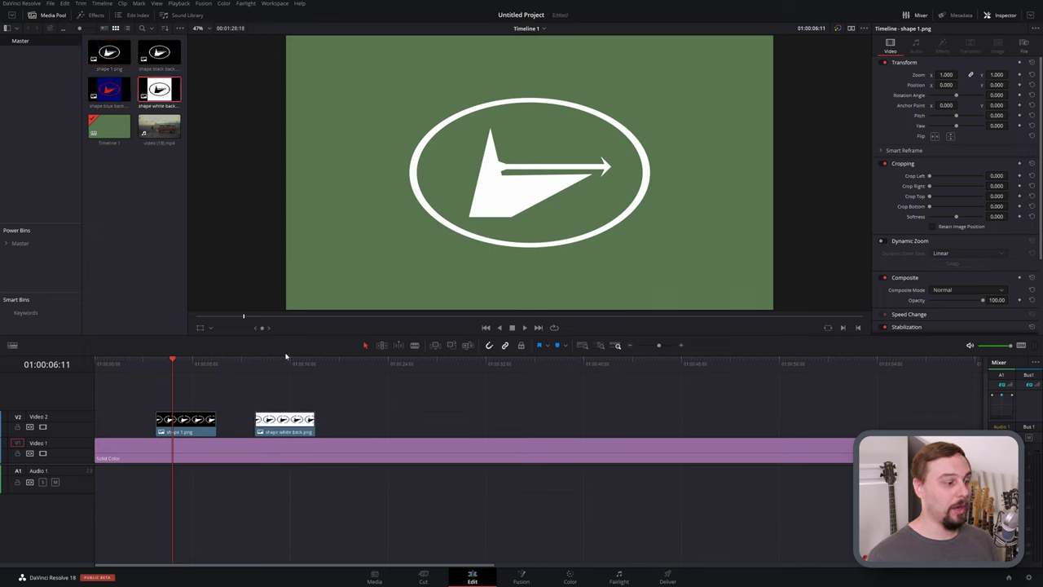
left_click(283, 363)
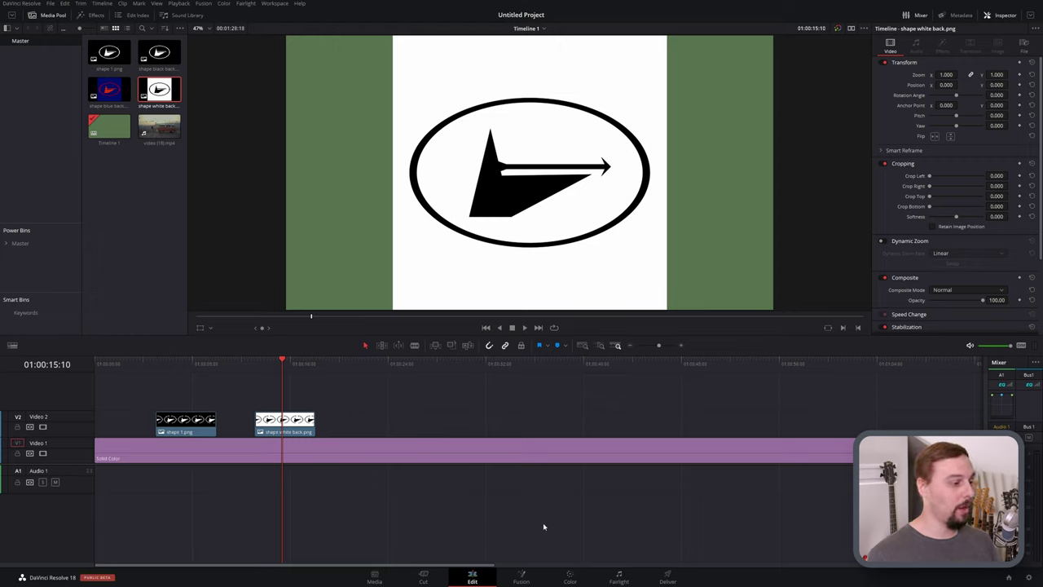
left_click(301, 430)
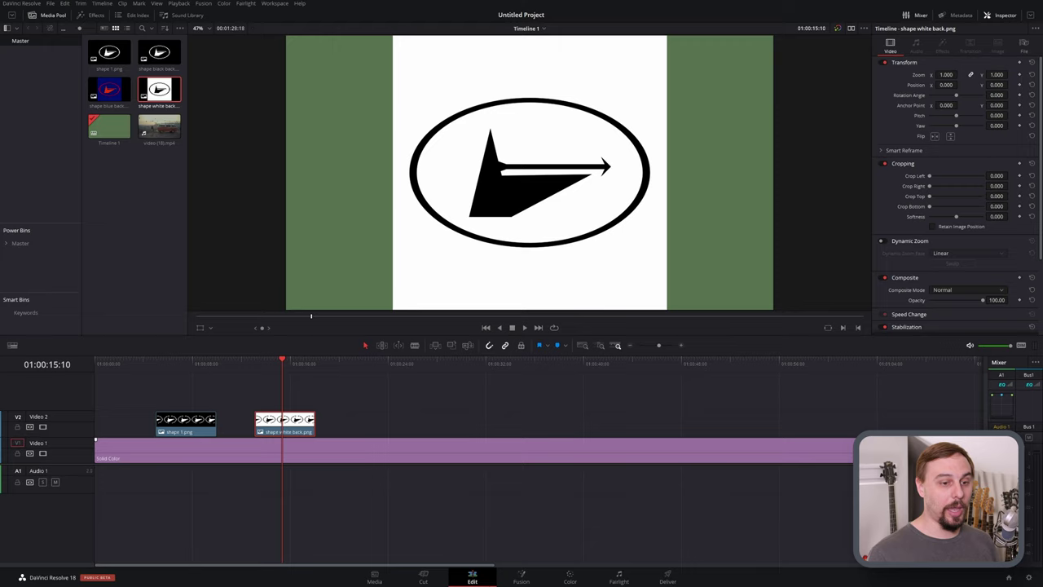
left_click(980, 290)
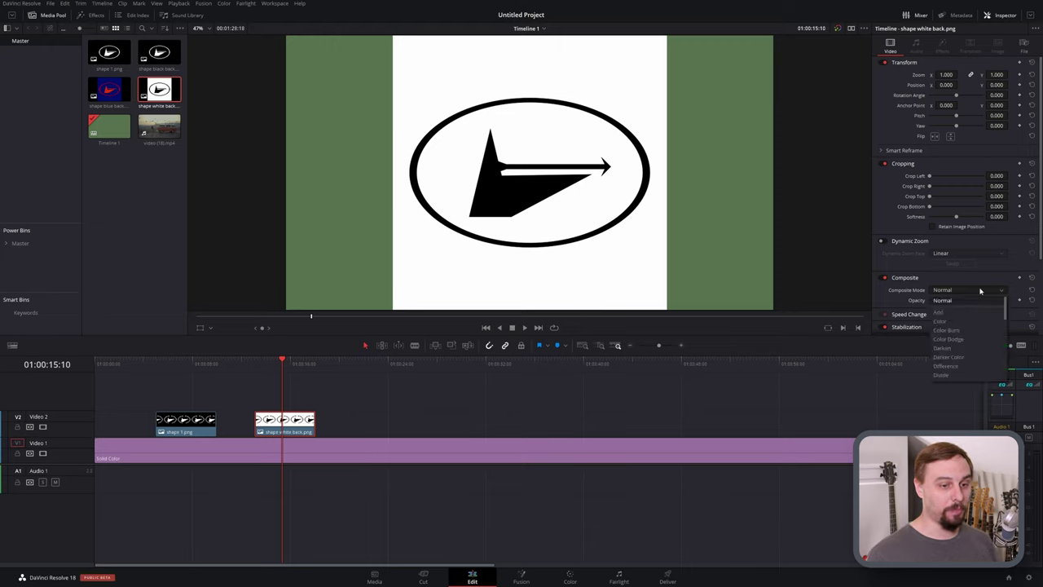
scroll(983, 326, "down", 3)
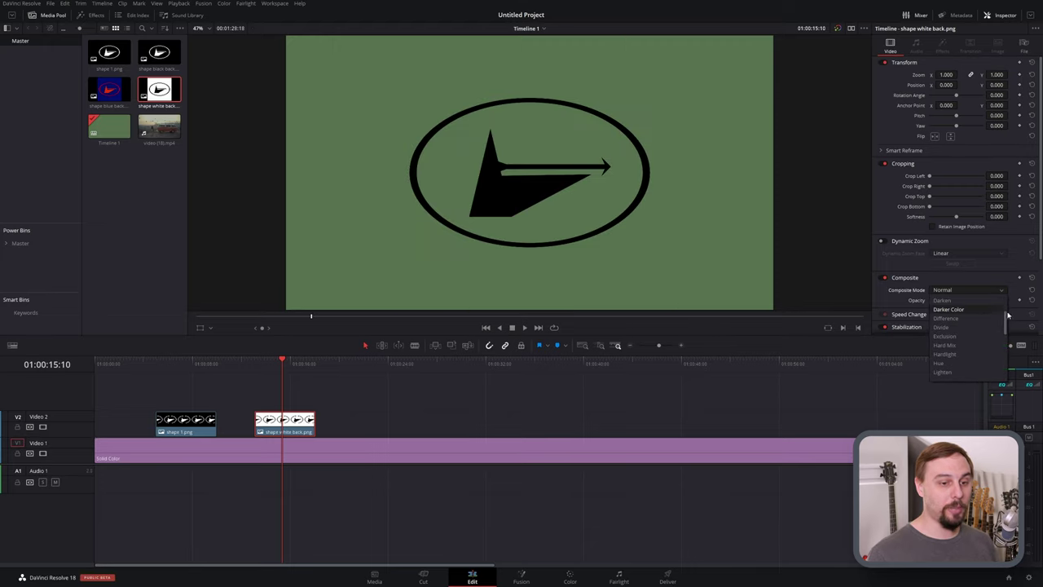
scroll(1006, 324, "down", 2)
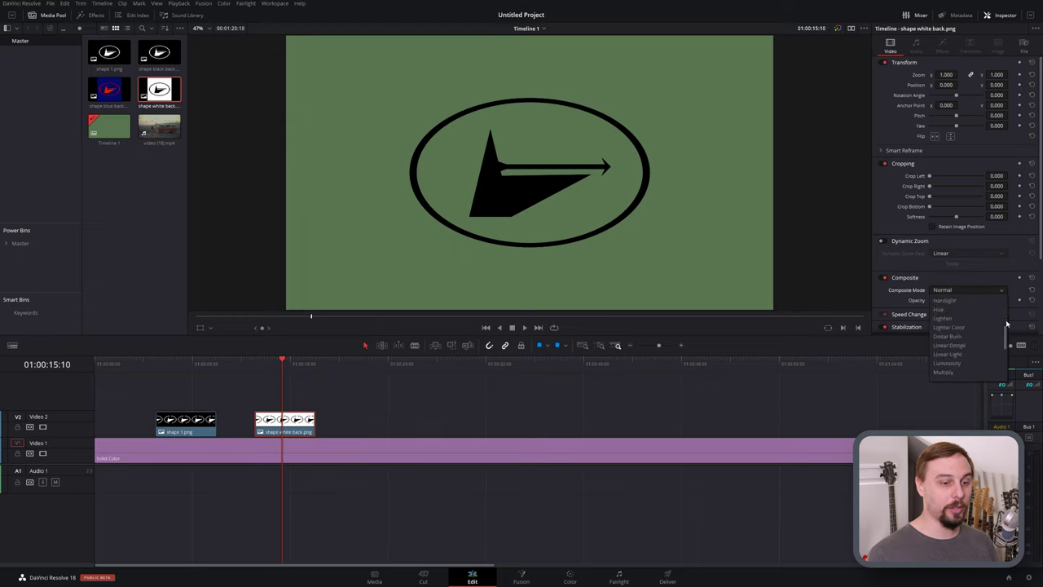
scroll(1007, 324, "down", 1)
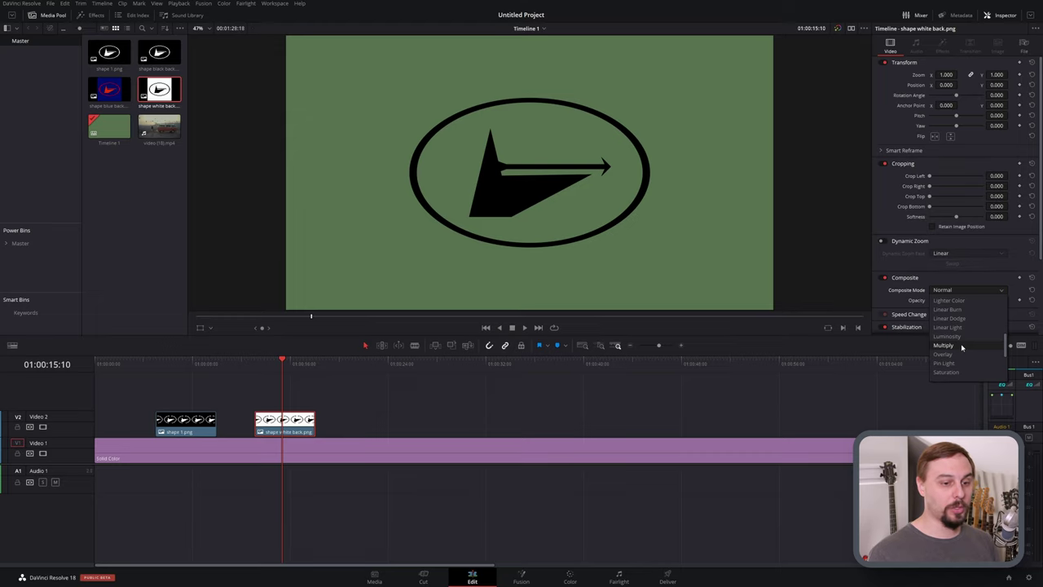
scroll(991, 345, "down", 1)
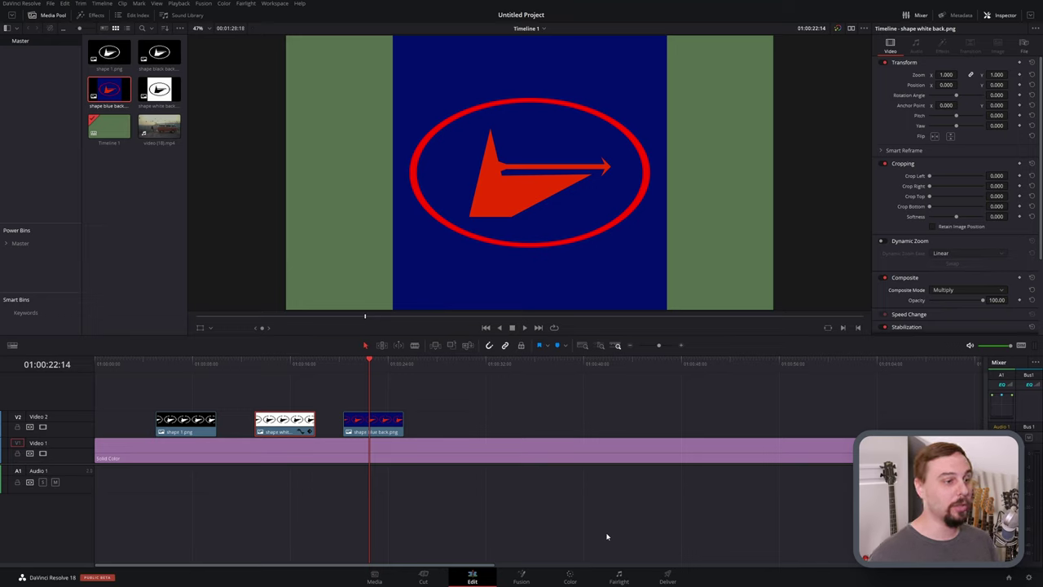
Select the shape blue back.png clip and apply the Resolve FX Key HSL Keyer to it.
left_click(373, 423)
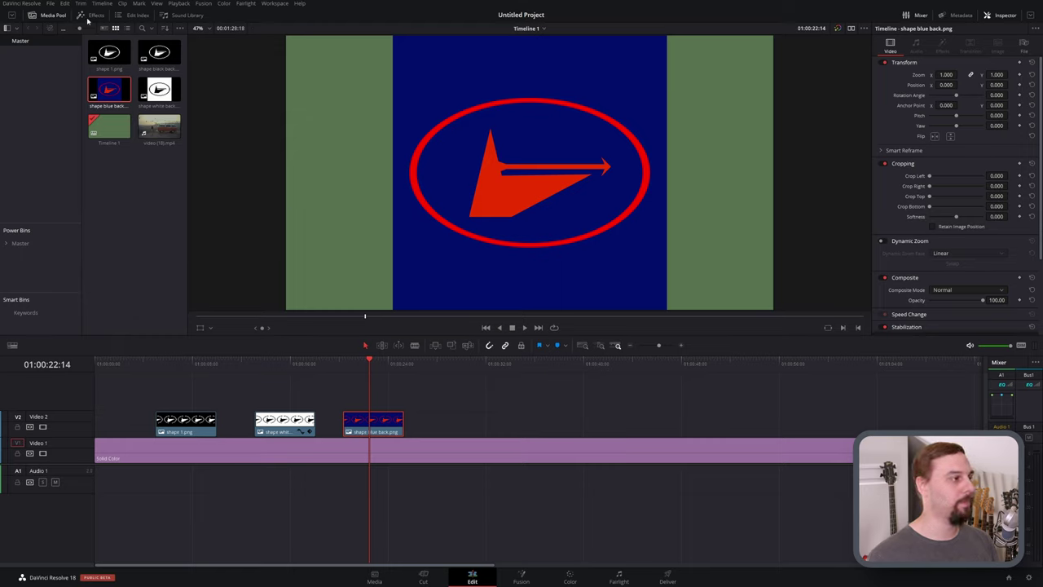
left_click(92, 15)
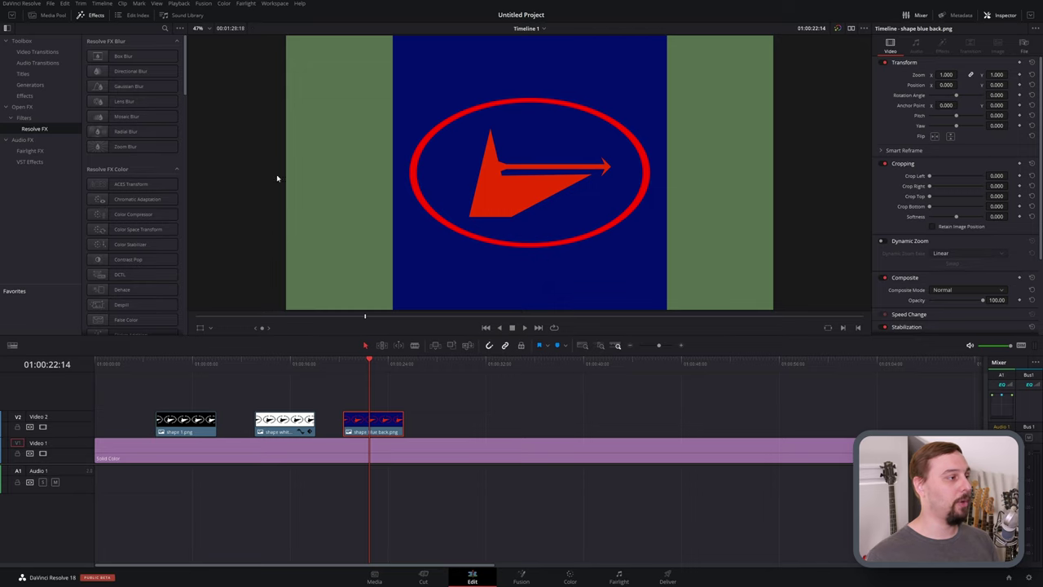
left_click(94, 15)
left_click(94, 14)
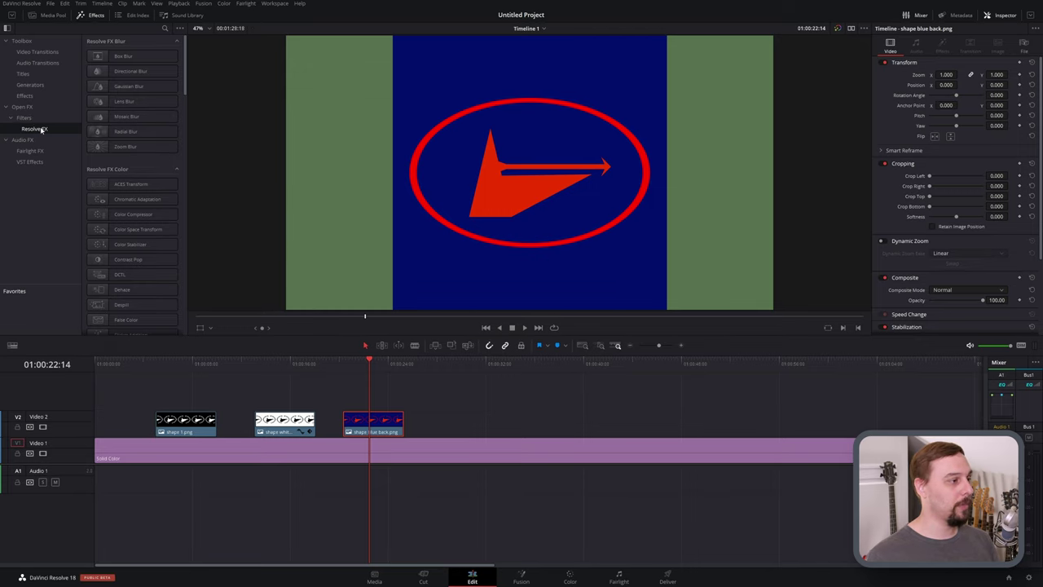
scroll(181, 175, "down", 5)
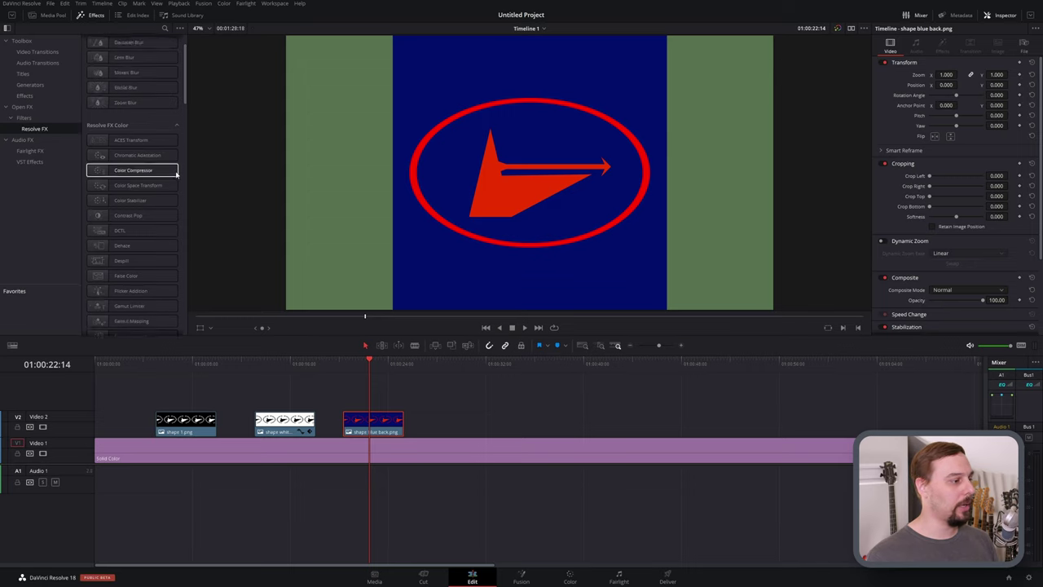
scroll(181, 174, "down", 3)
left_click(131, 266)
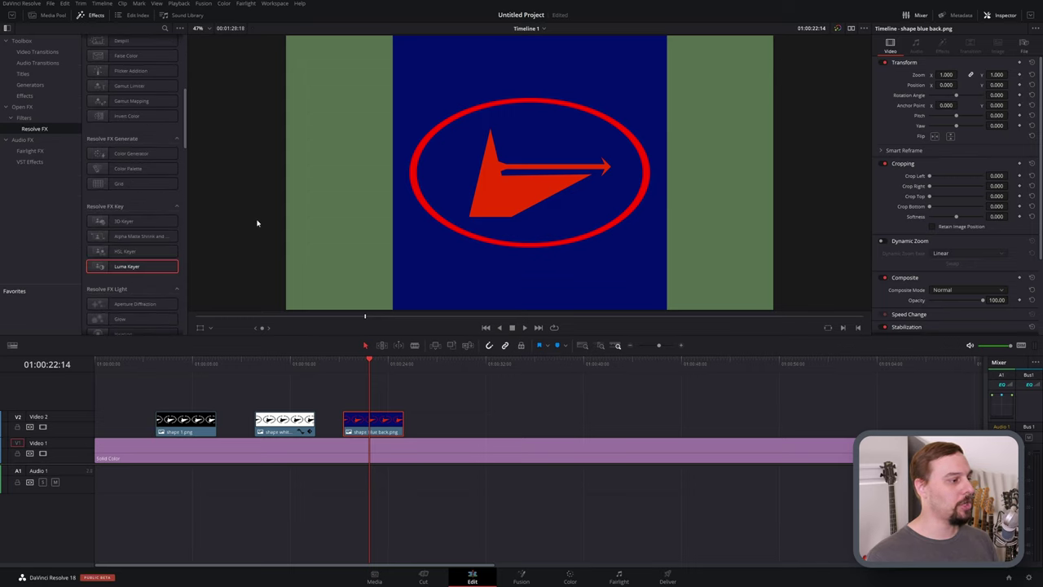
left_click_drag(133, 251, 349, 432)
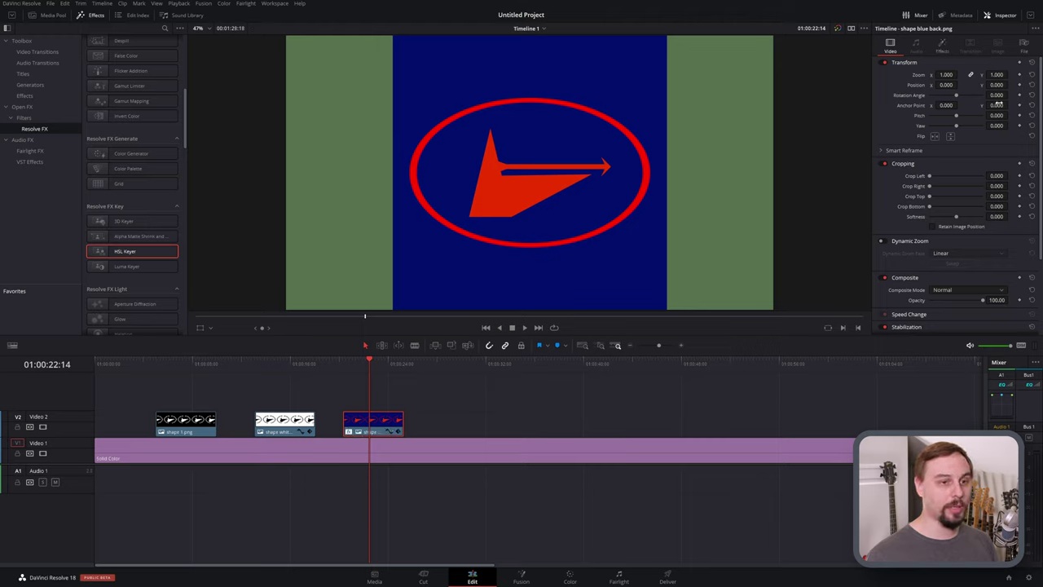
Show the HSL Keyer overlay and sample the logo's blue background with its colour picker.
left_click(942, 45)
left_click(205, 327)
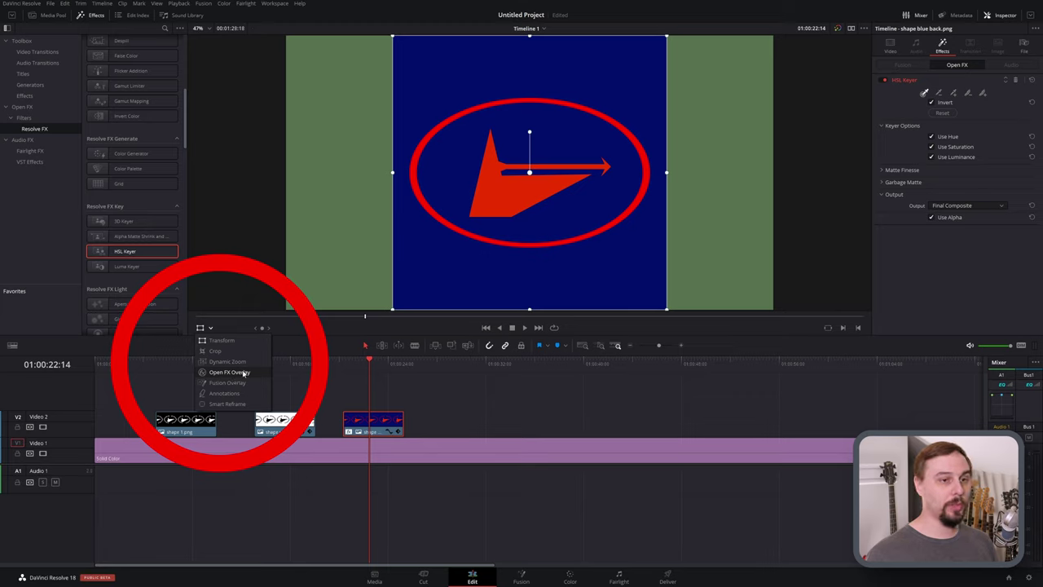
left_click(244, 372)
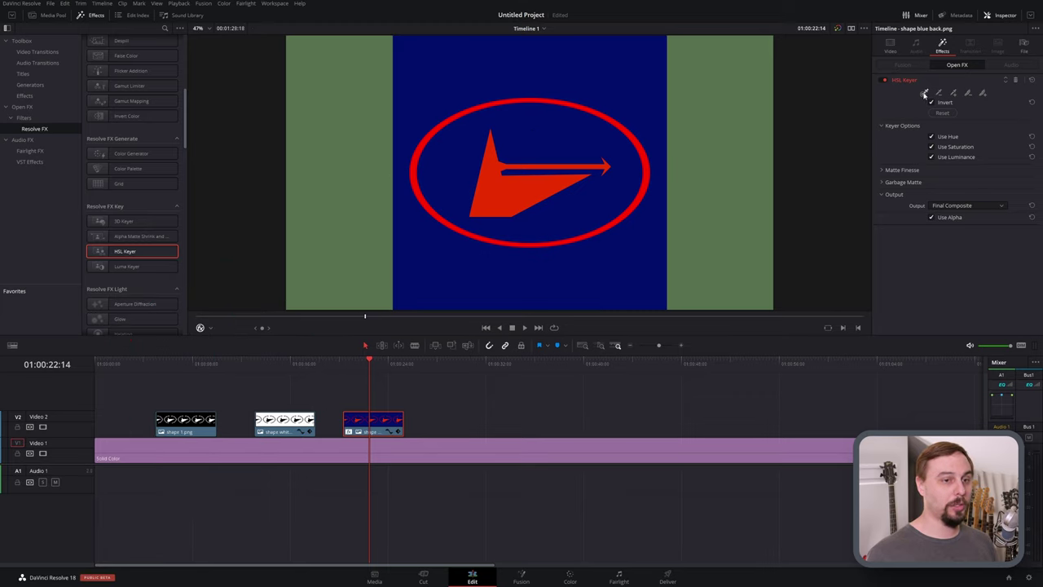
left_click(925, 93)
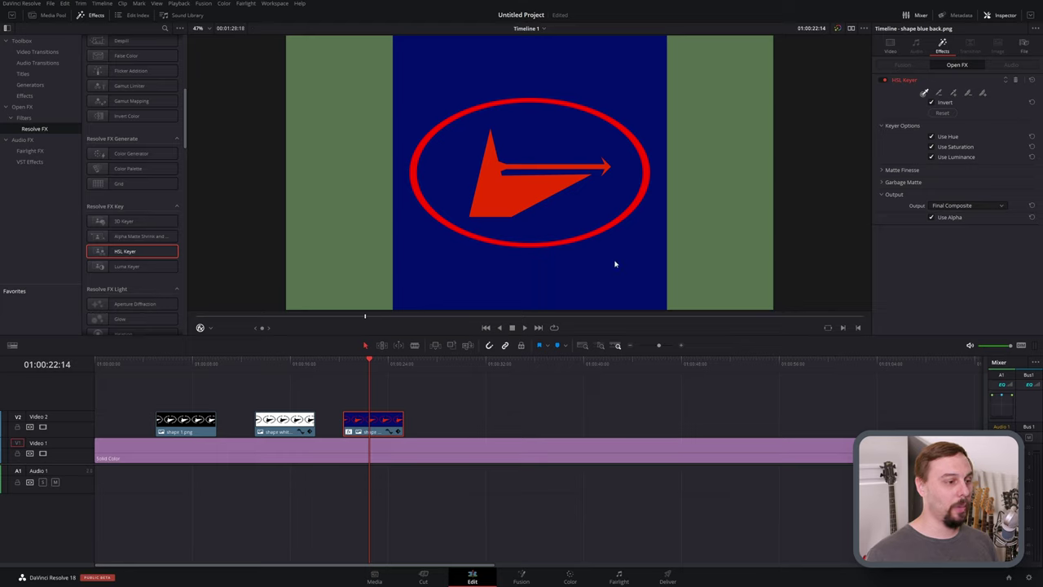
left_click(570, 290)
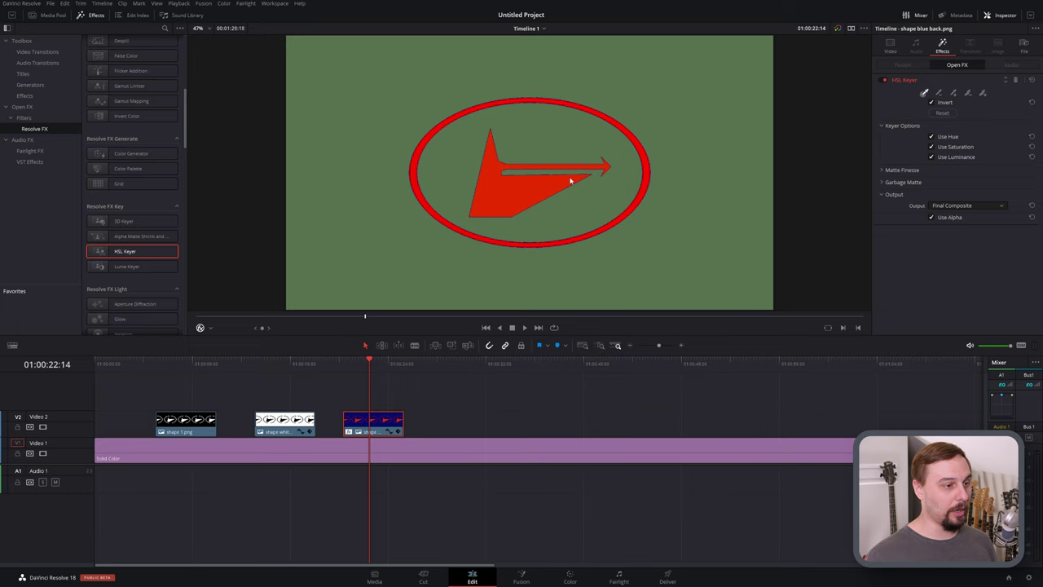
Try matte finesse and other sampling modes, then replace the HSL Keyer with a Luma Keyer.
scroll(571, 179, "up", 1)
scroll(579, 186, "up", 4)
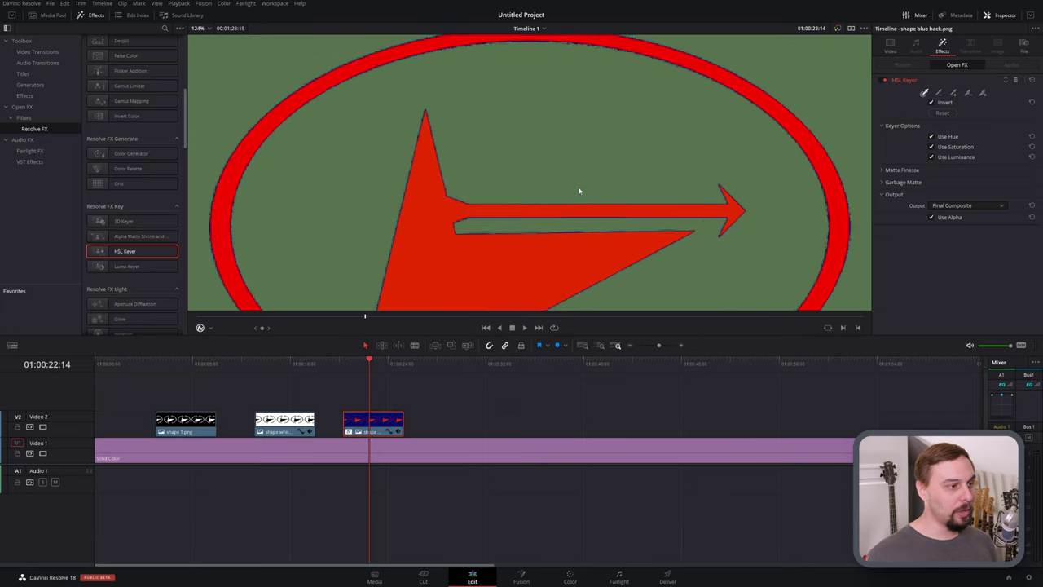
scroll(579, 191, "up", 2)
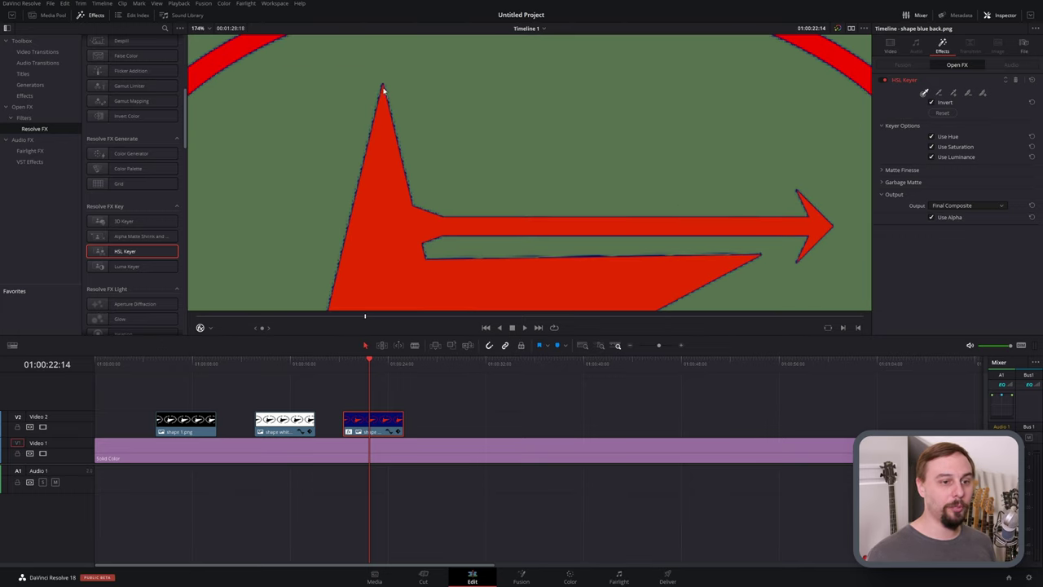
left_click(882, 170)
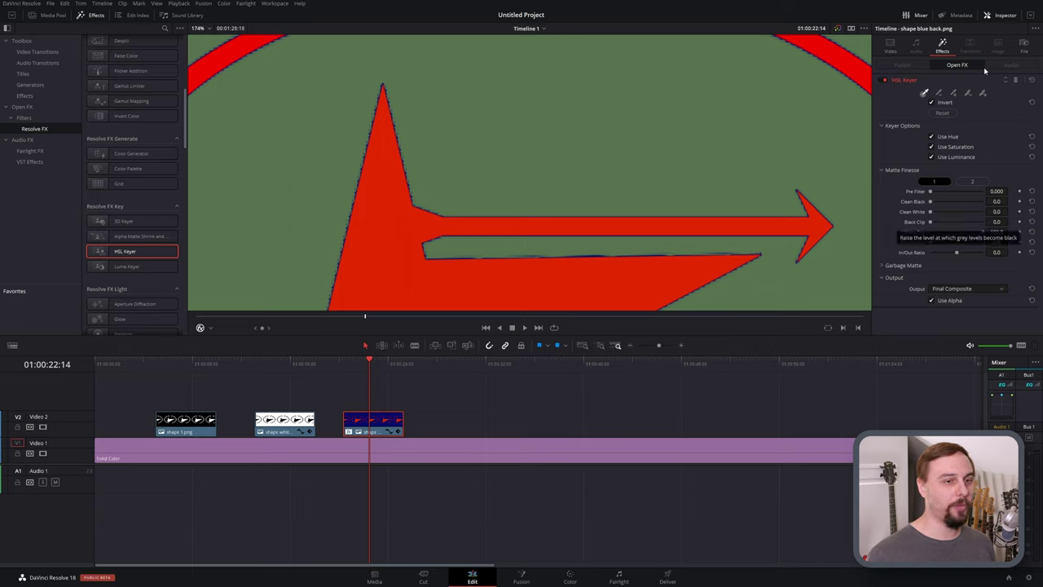
left_click(969, 93)
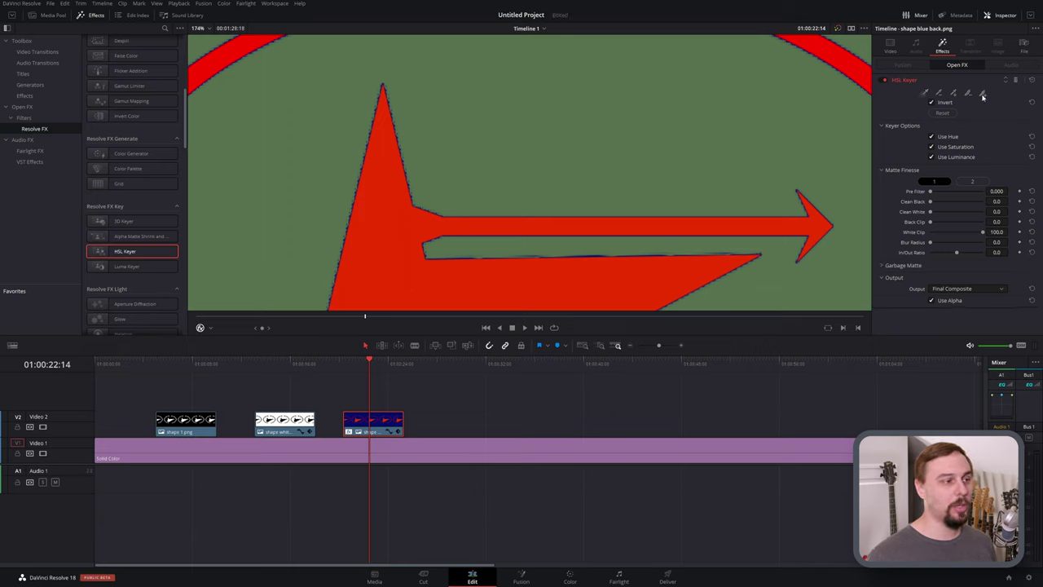
left_click(984, 95)
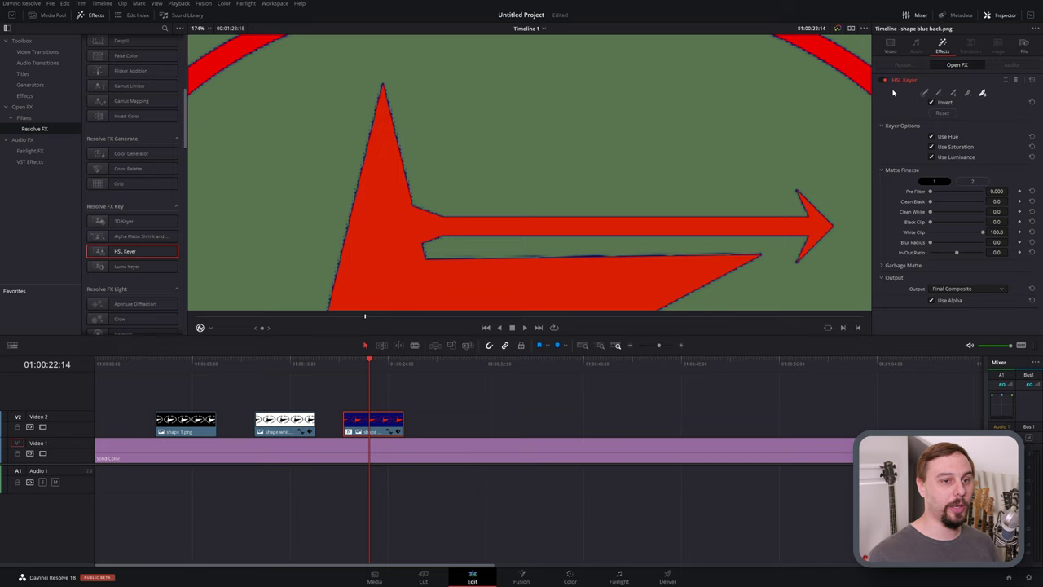
left_click(1016, 81)
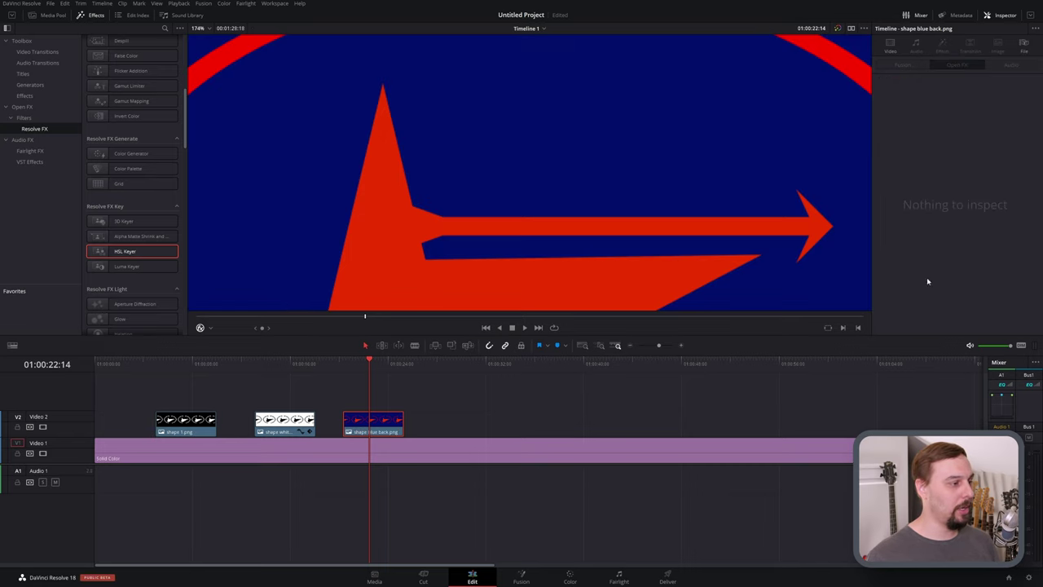
left_click_drag(106, 267, 383, 430)
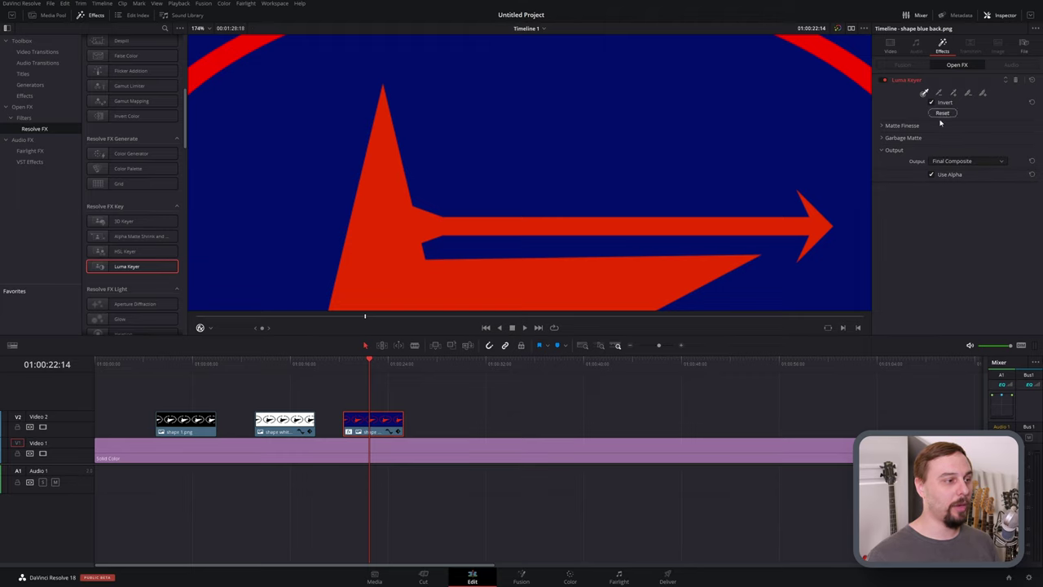
Sample the blue with the Luma Keyer, raise Matte Finesse Pre Filter, then undo the keyer.
left_click(650, 136)
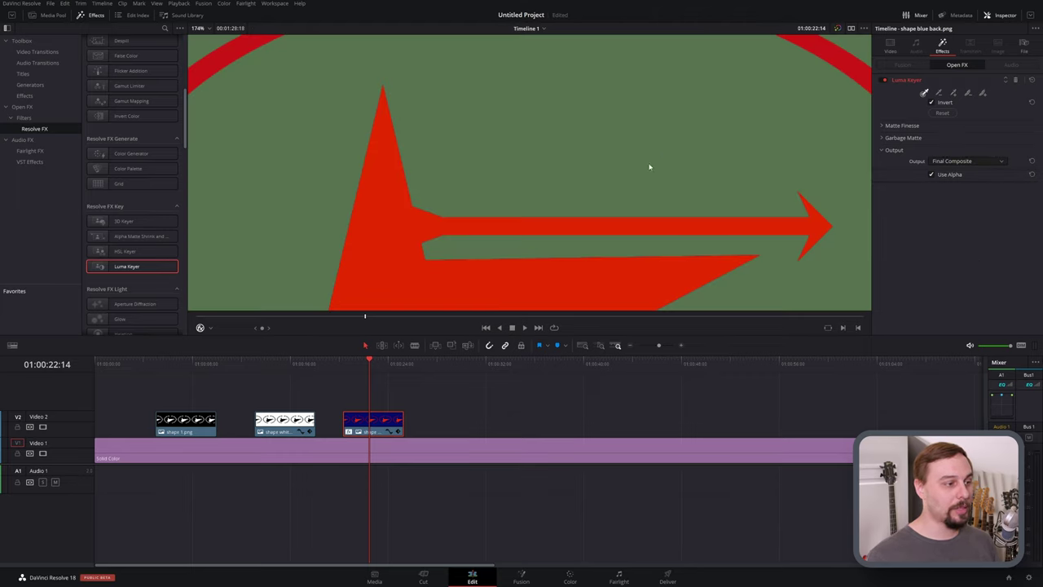
scroll(660, 154, "down", 5)
scroll(613, 196, "down", 2)
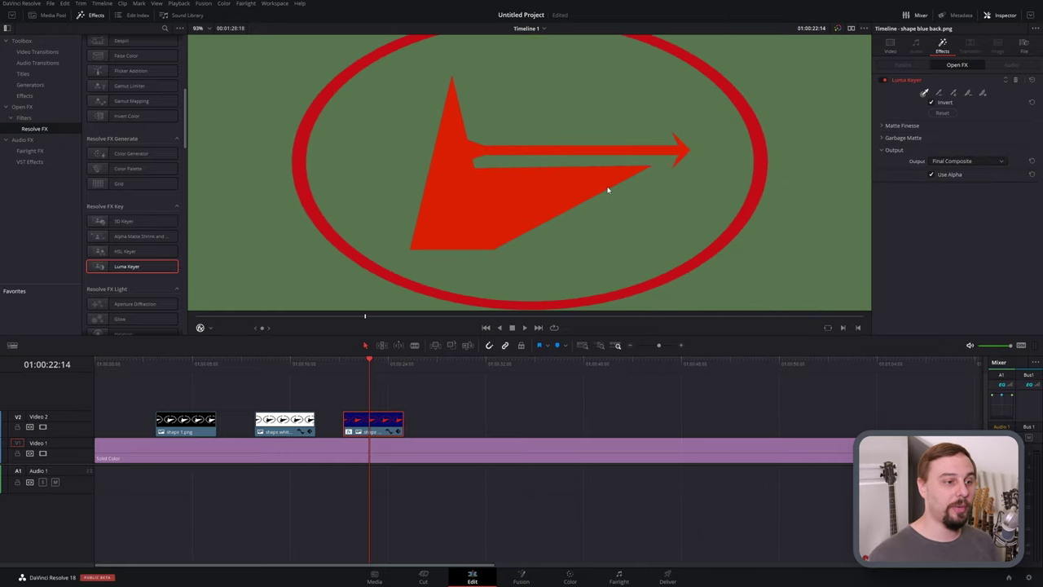
scroll(644, 180, "up", 2)
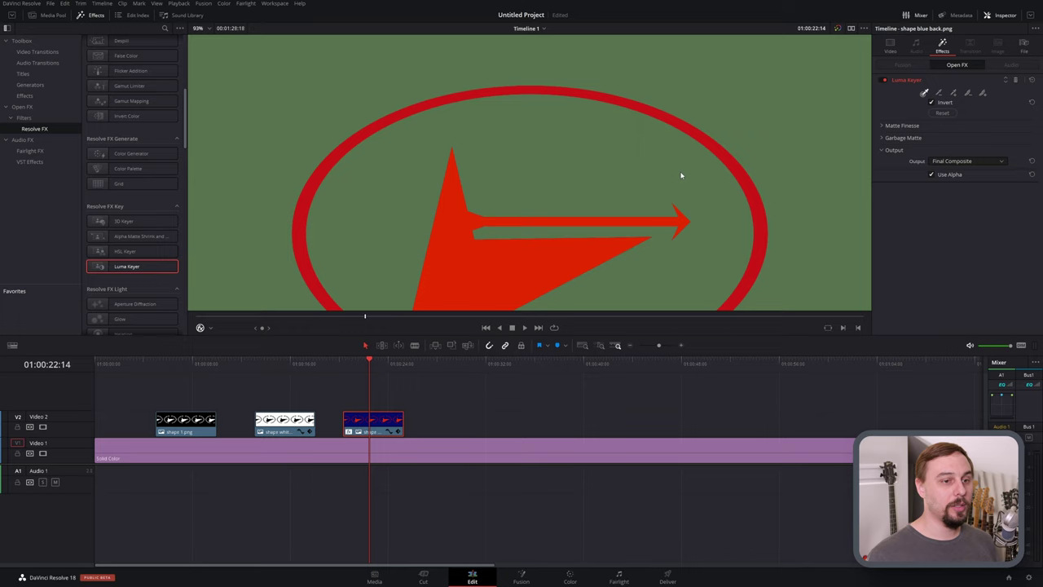
left_click(884, 128)
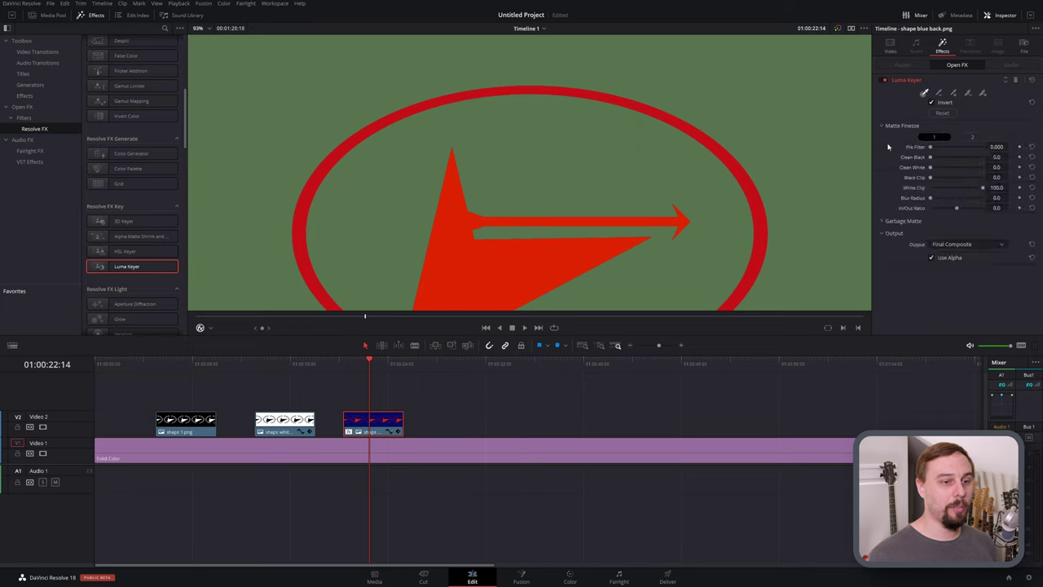
left_click_drag(930, 147, 913, 172)
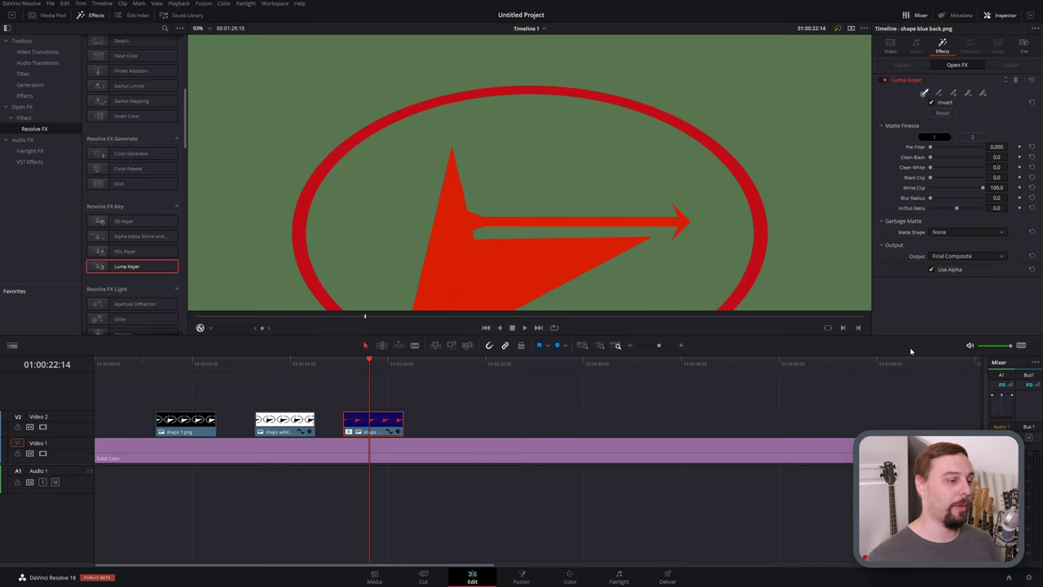
key("ctrl+z")
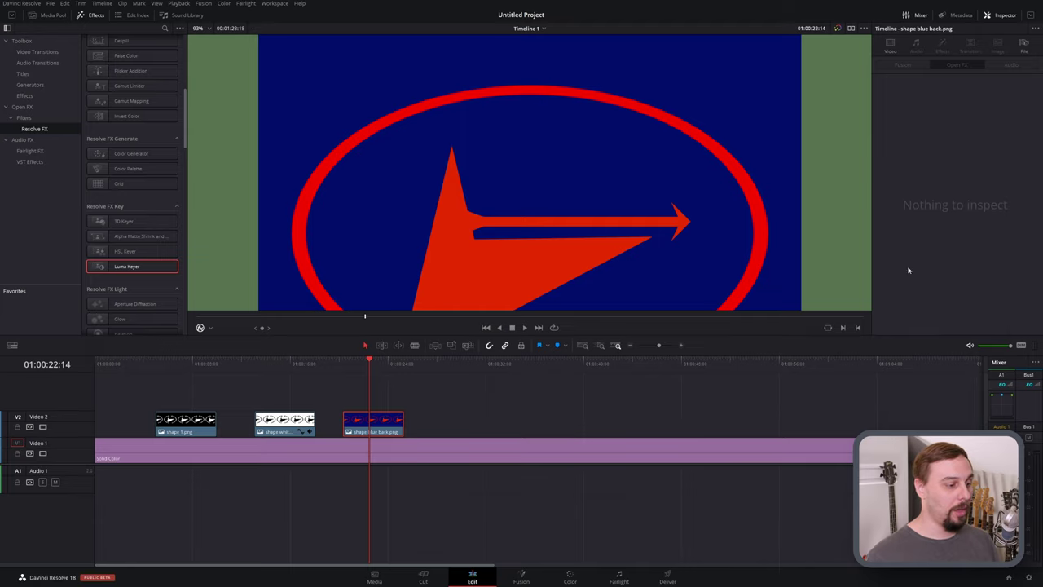
In Fusion, search 'key' and insert a Chroma Keyer node after MediaIn2.
left_click(521, 576)
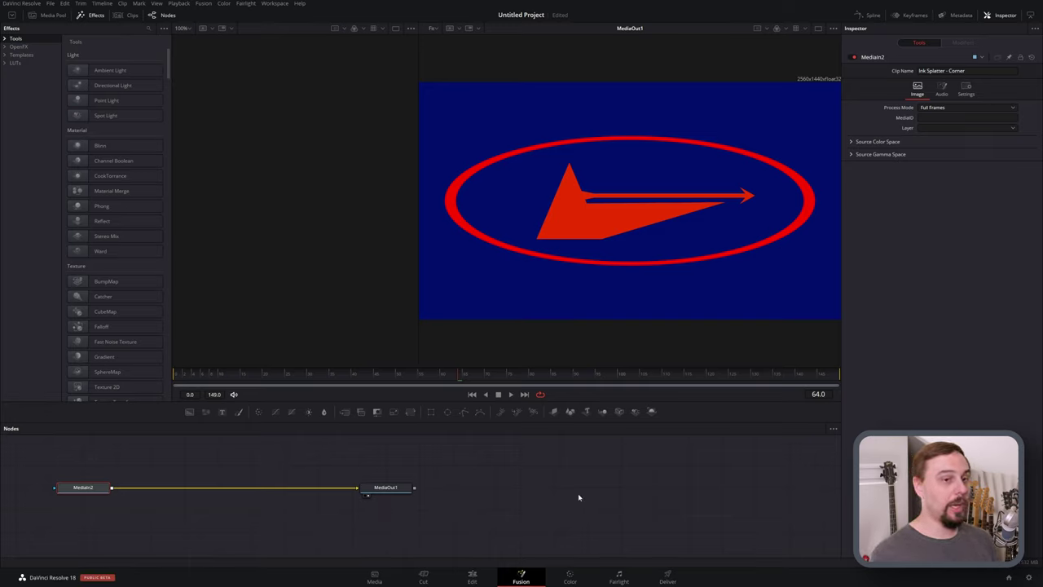
key("shift+space")
type("k")
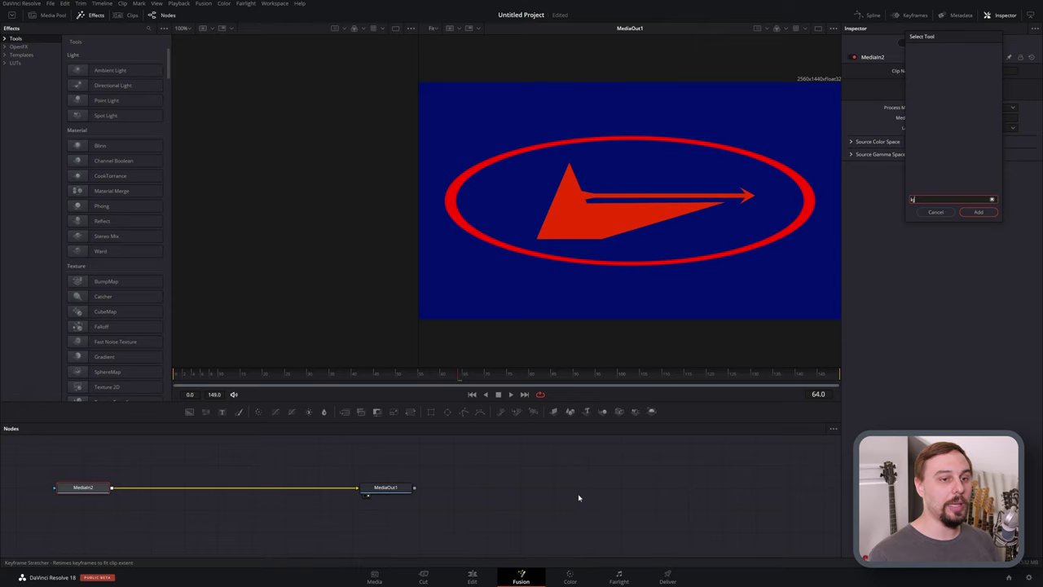
type("ey")
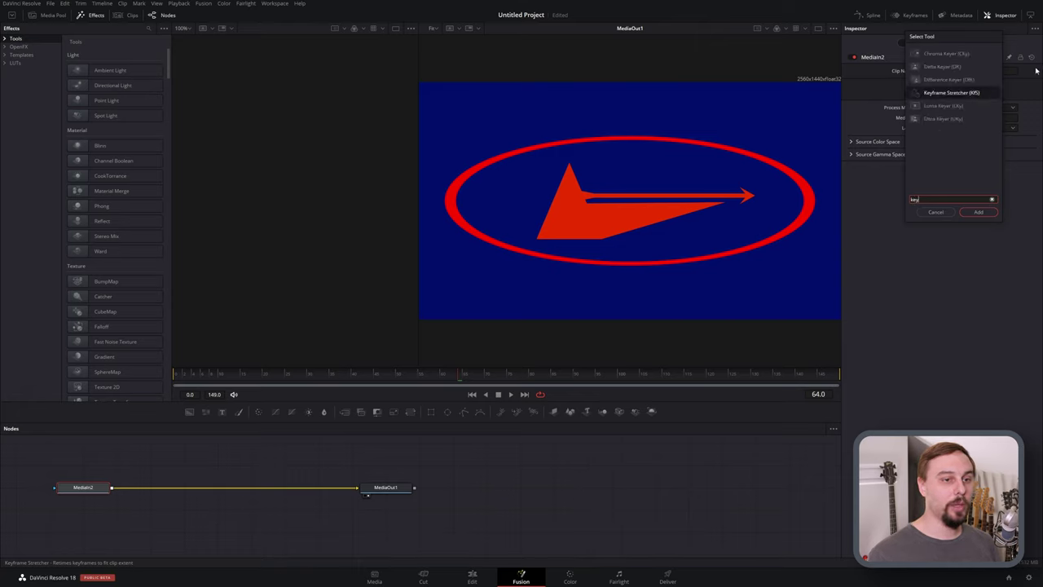
key("Up")
key("Up")
key("Up")
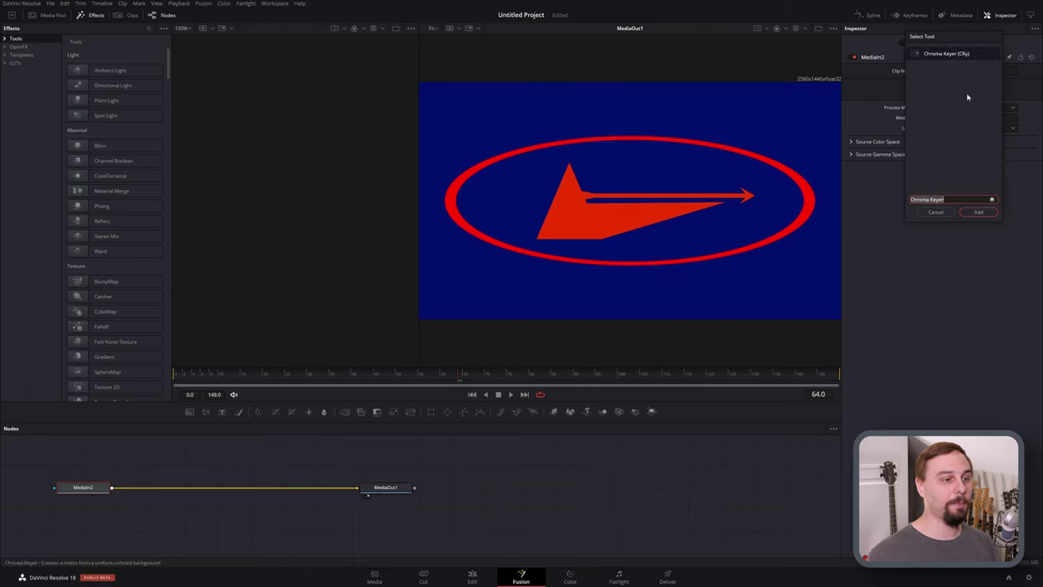
left_click(989, 214)
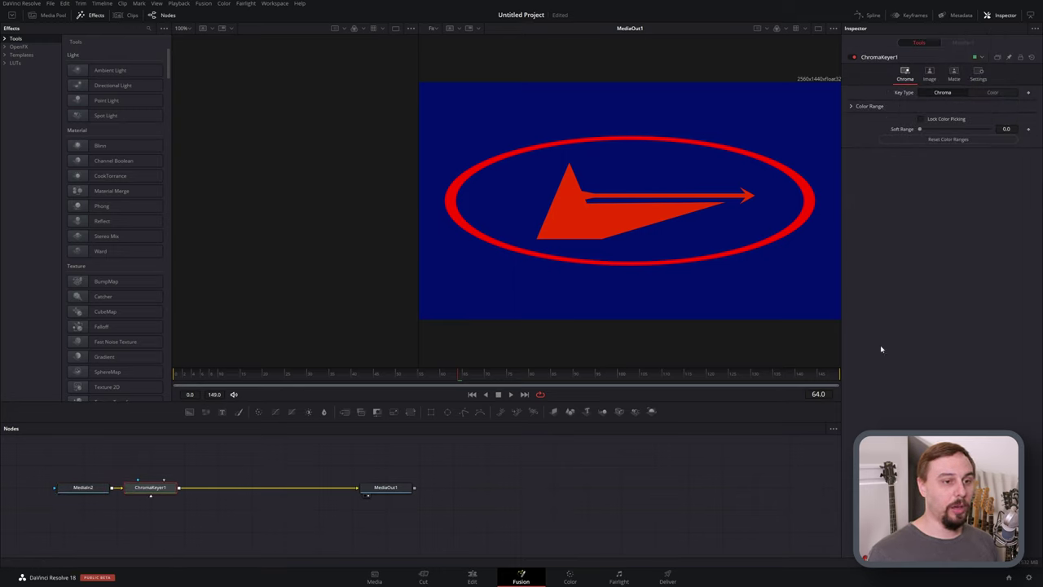
Raise ChromaKeyer1's Color Range Blue Low to about 0.48, briefly testing Luminance High.
left_click(853, 107)
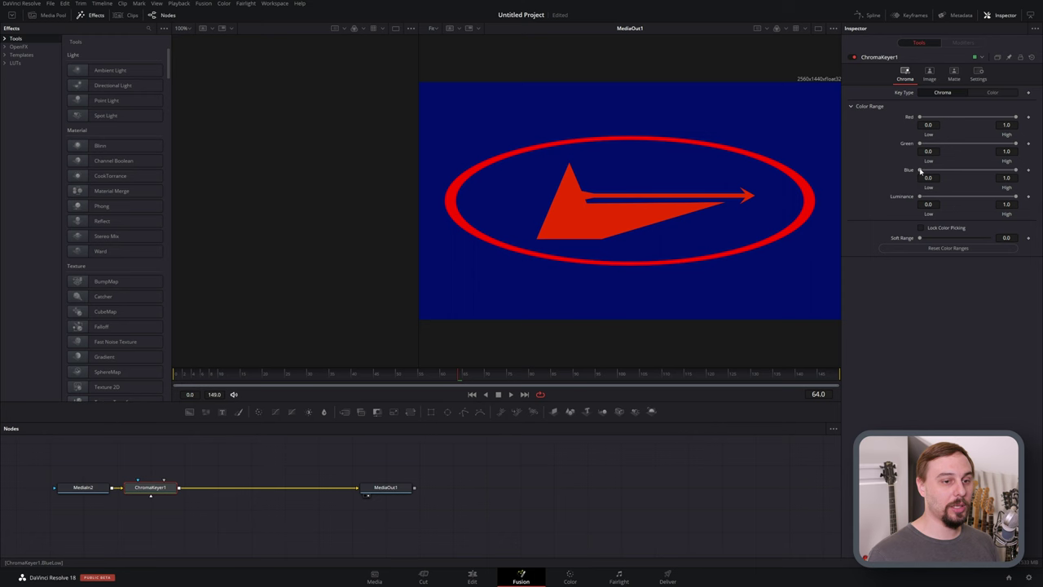
left_click_drag(920, 170, 955, 175)
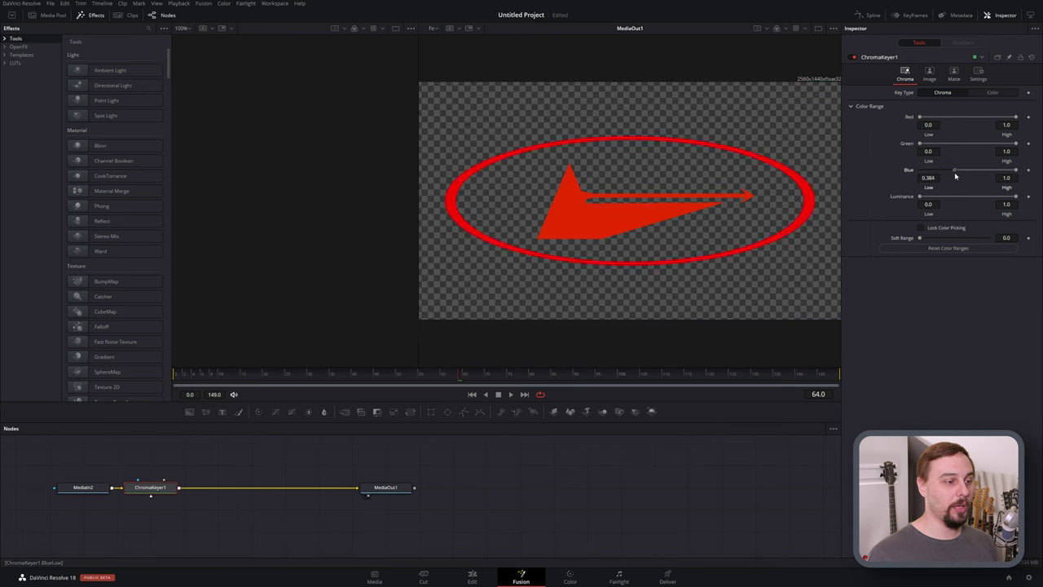
scroll(624, 230, "up", 5)
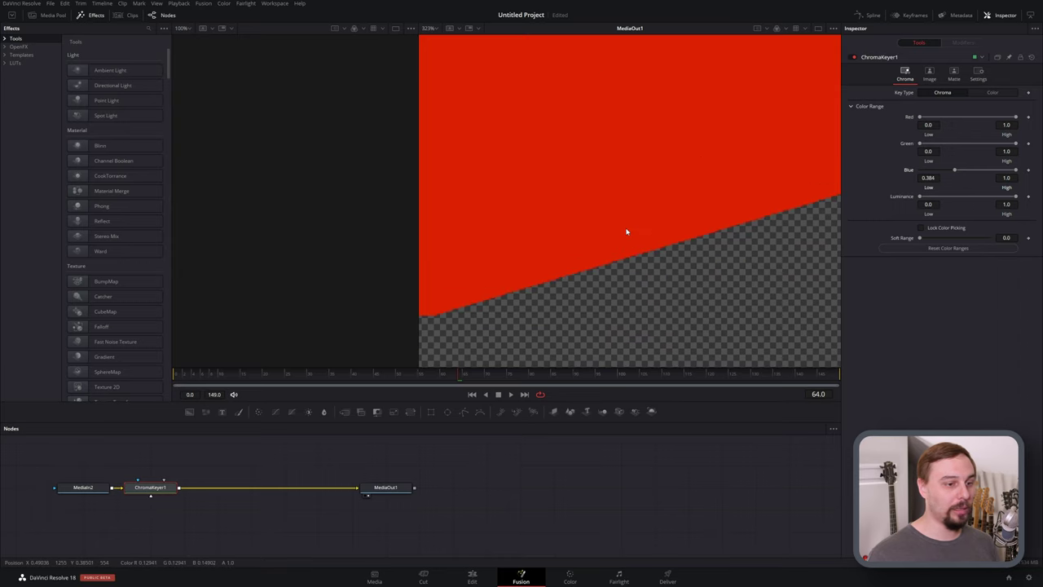
scroll(627, 232, "up", 1)
left_click_drag(955, 173, 921, 199)
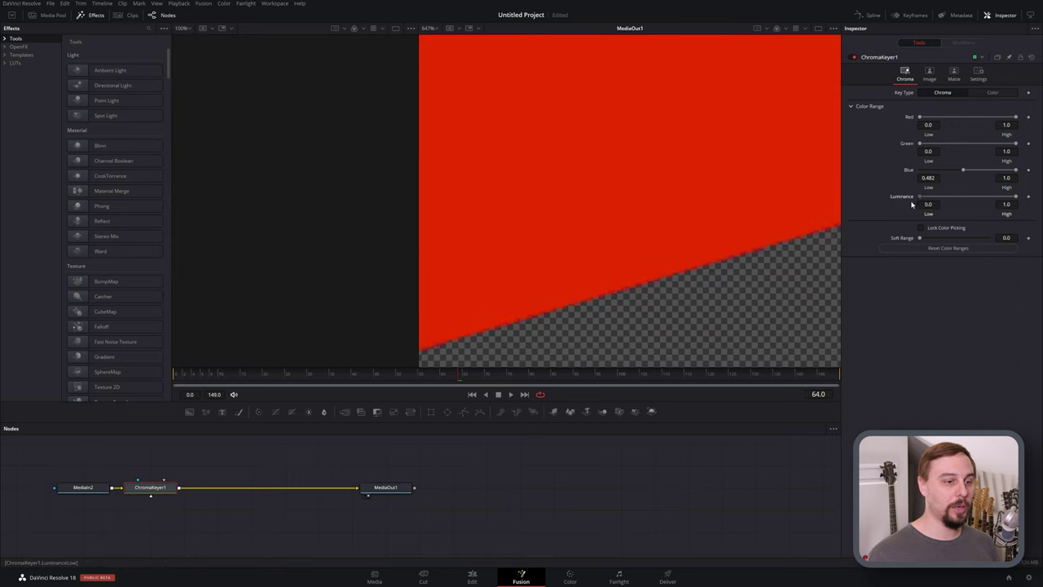
mouse_move(1015, 197)
left_mouse_down()
mouse_move(926, 197)
mouse_move(1015, 198)
left_mouse_up()
key("ctrl+f")
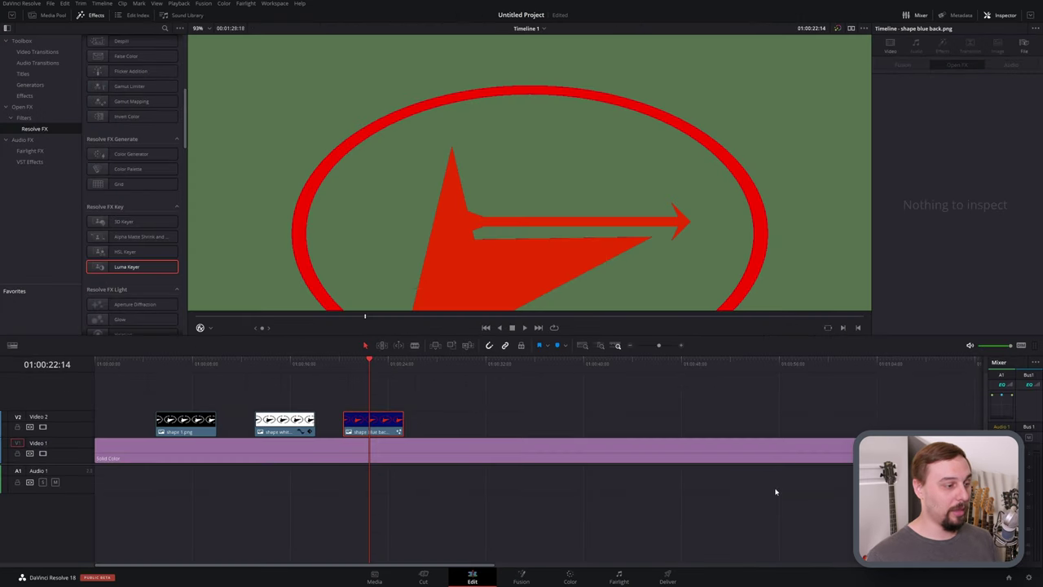
Toggle the green solid's Video 1 track off and on twice to recheck transparency.
left_click(43, 453)
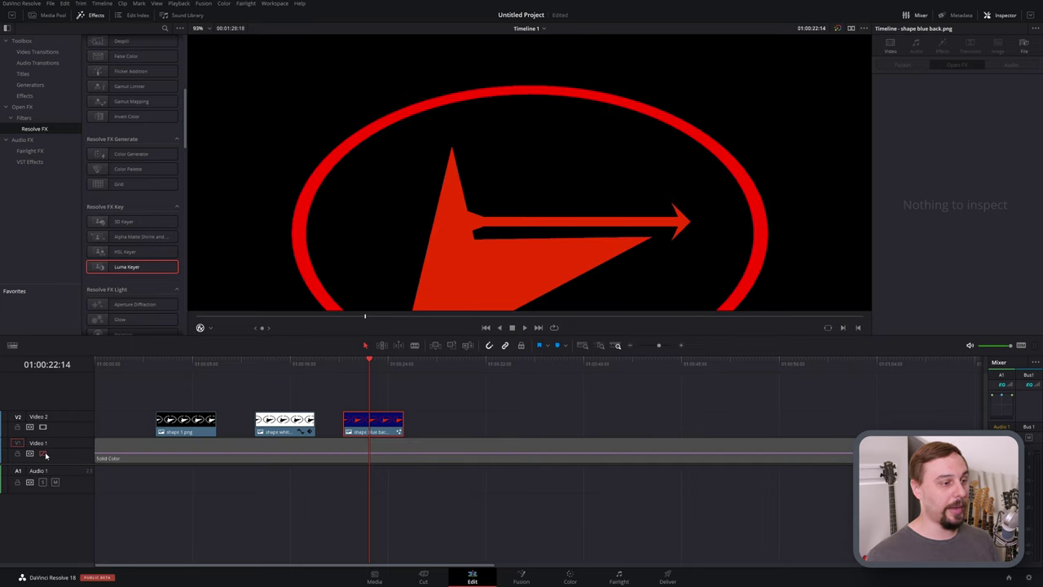
left_click(44, 454)
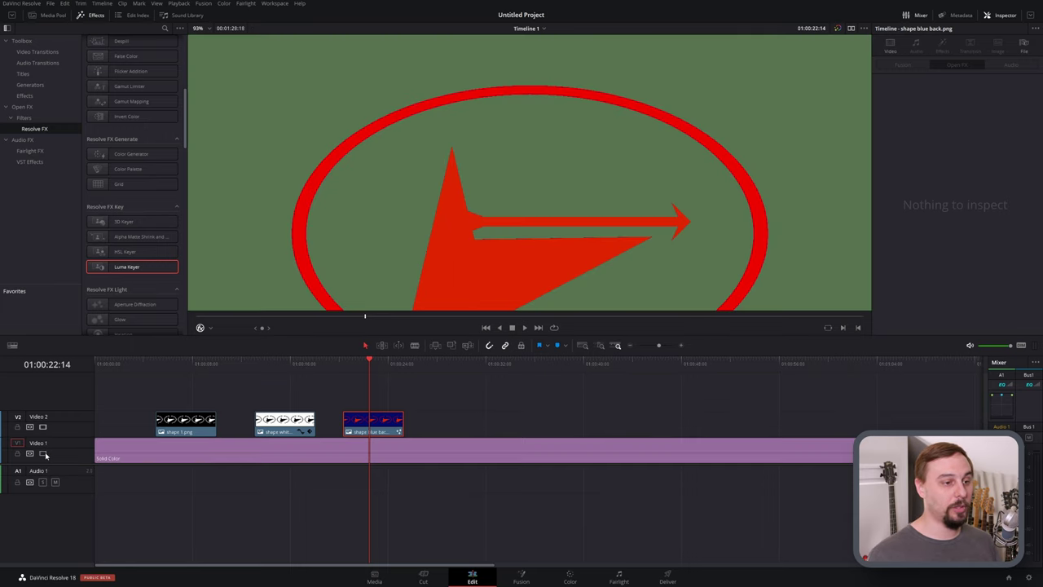
left_click(44, 454)
left_click(44, 454)
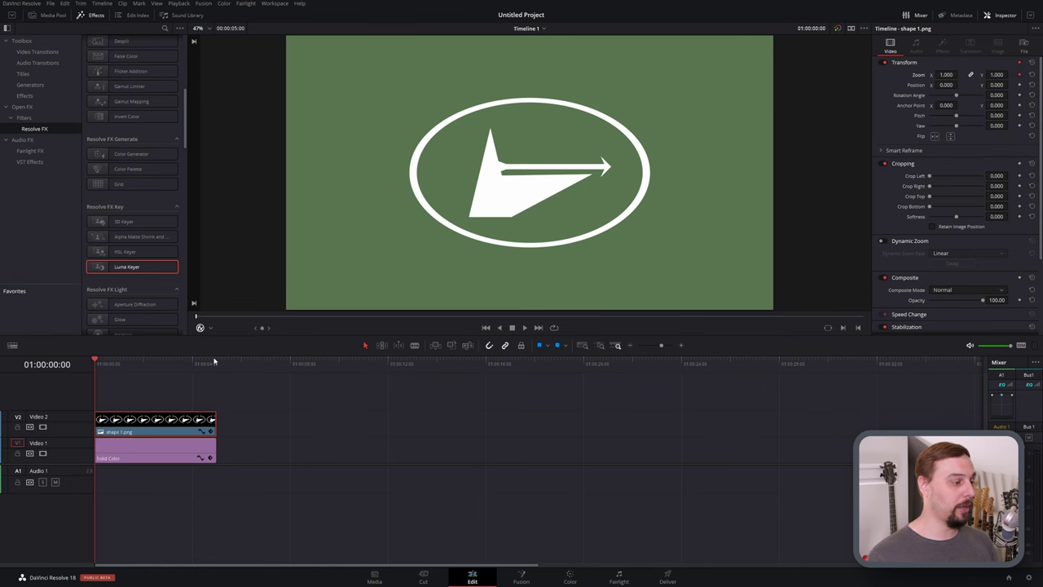
Keyframe the logo's zoom at the clip end and set it to 1.4 there.
left_click(215, 363)
left_click(101, 365)
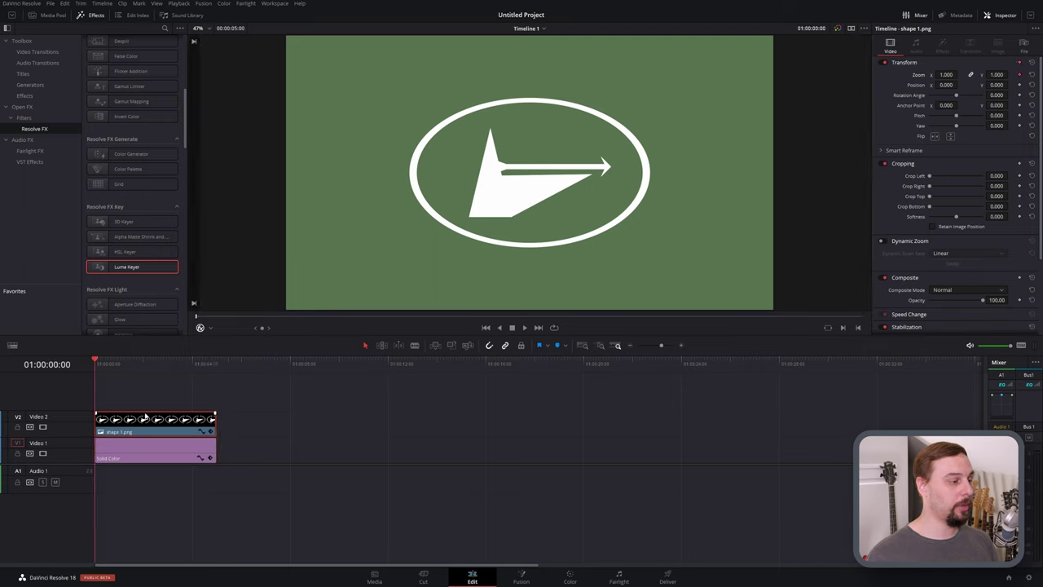
left_click(208, 363)
left_click(216, 364)
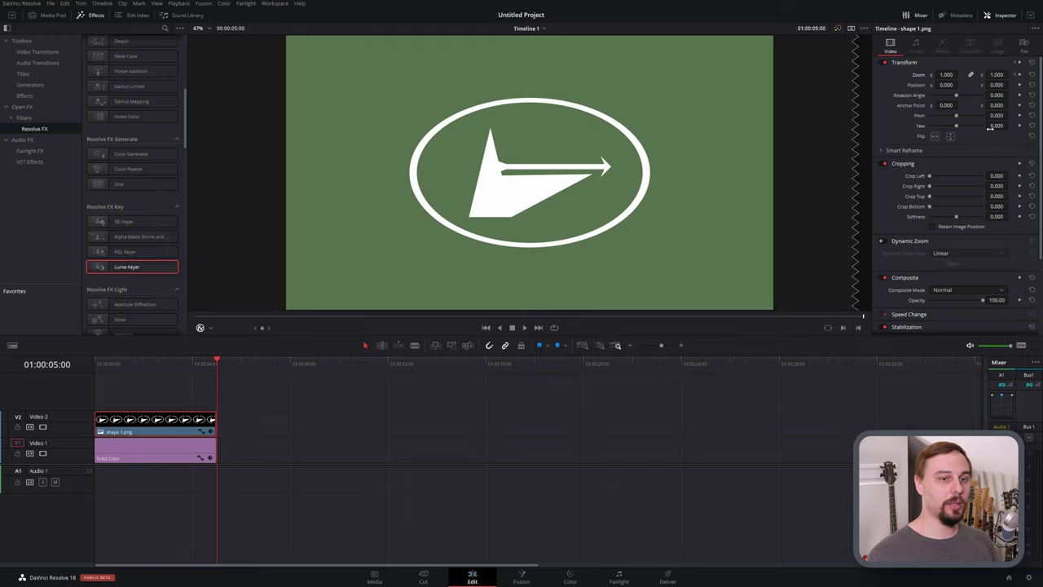
left_click(1019, 74)
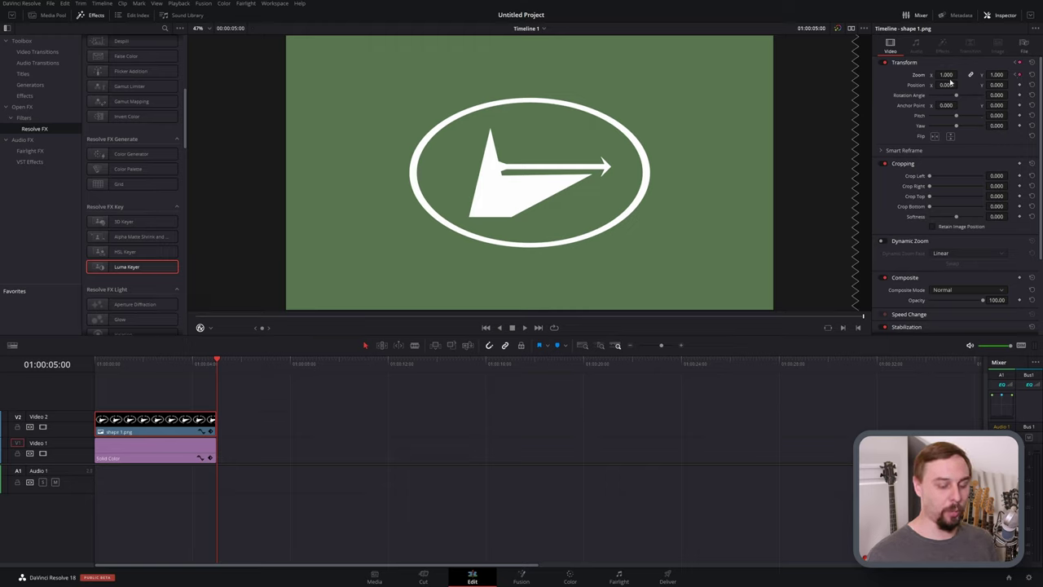
double_click(947, 75)
type("1.4")
key("Return")
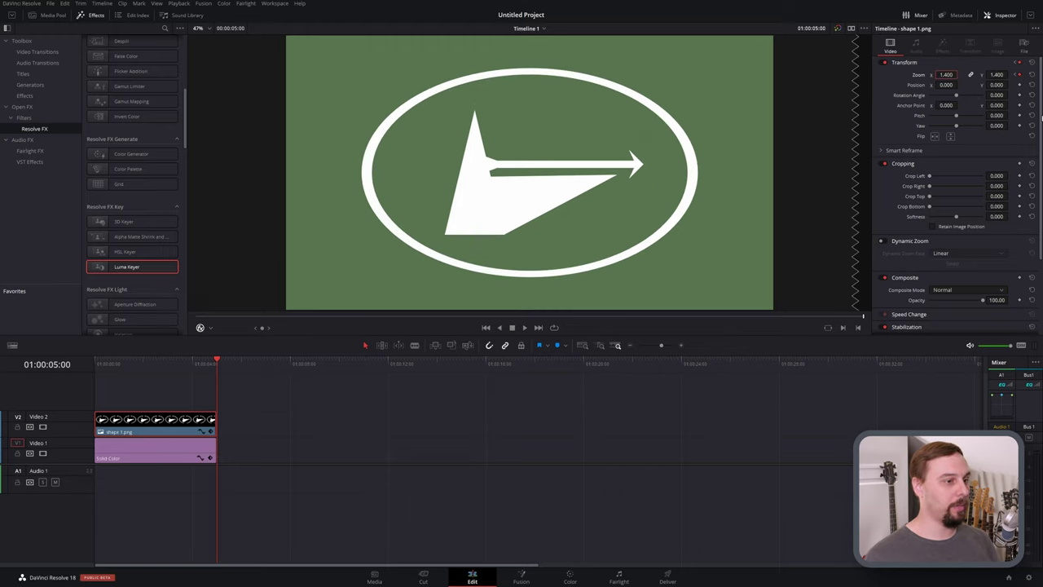
Preview the zoom from the start and delete the green Solid Color clip from Video 1.
key("j")
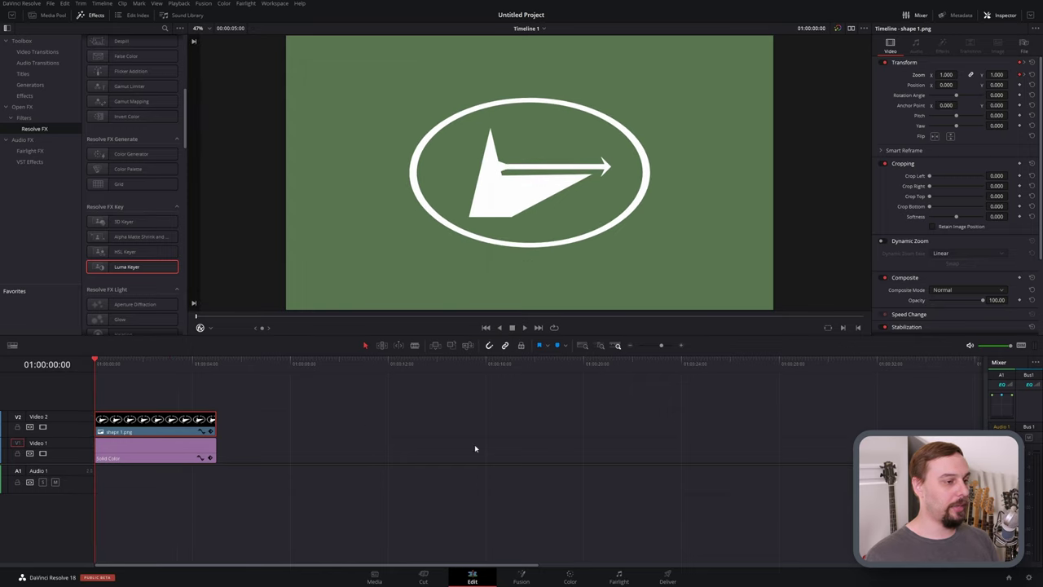
left_click(144, 457)
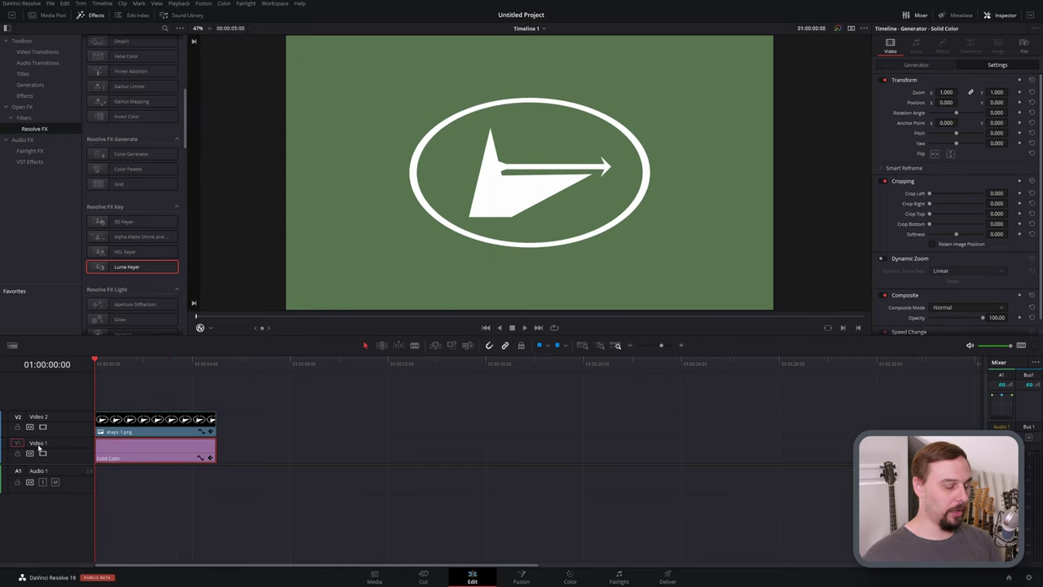
key("Delete")
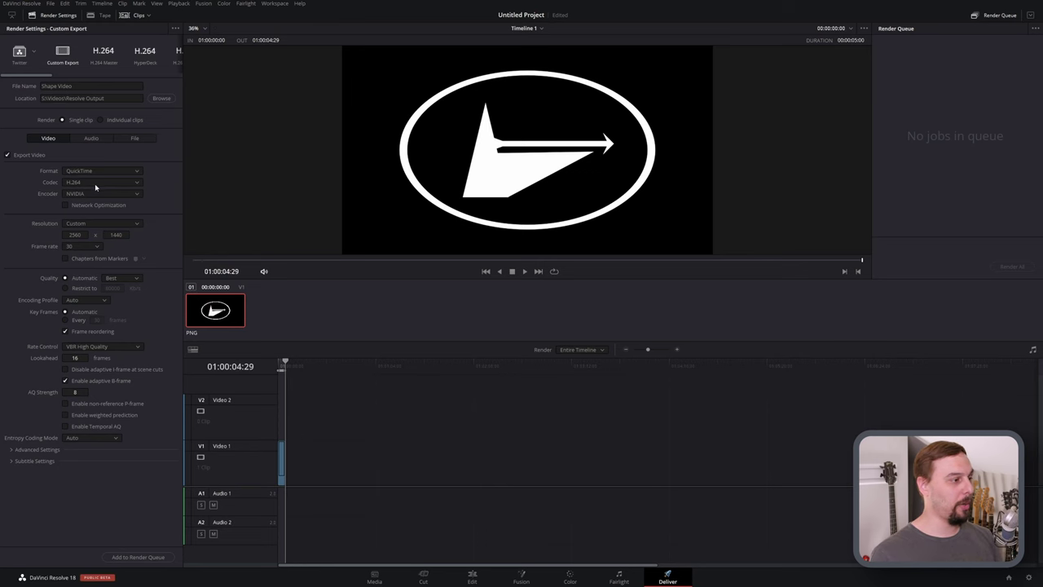
Set the codec to H.265 with the NVIDIA encoder and enable Export Alpha.
left_click(95, 184)
left_click(78, 235)
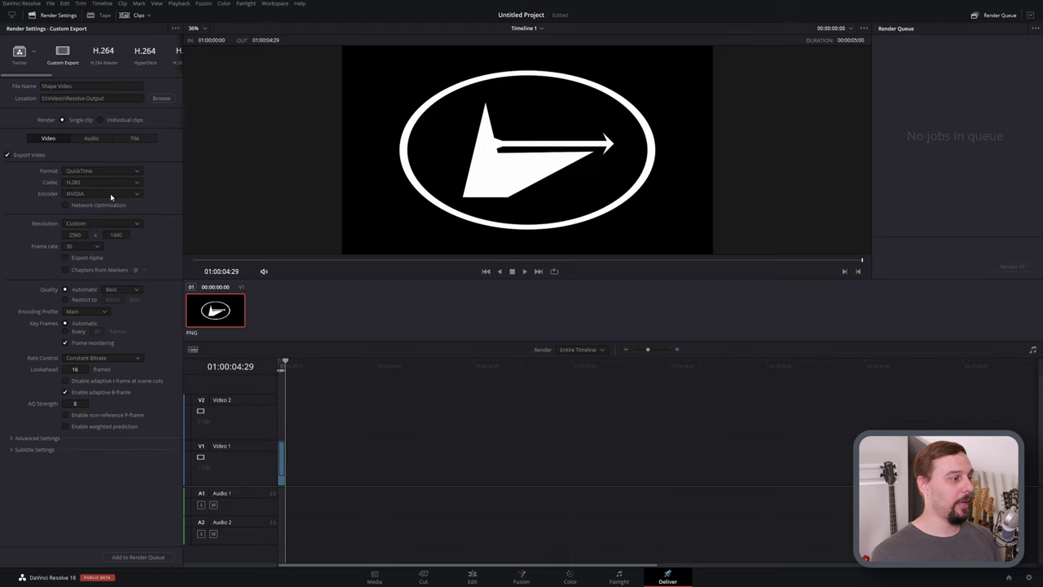
left_click(101, 193)
left_click(81, 205)
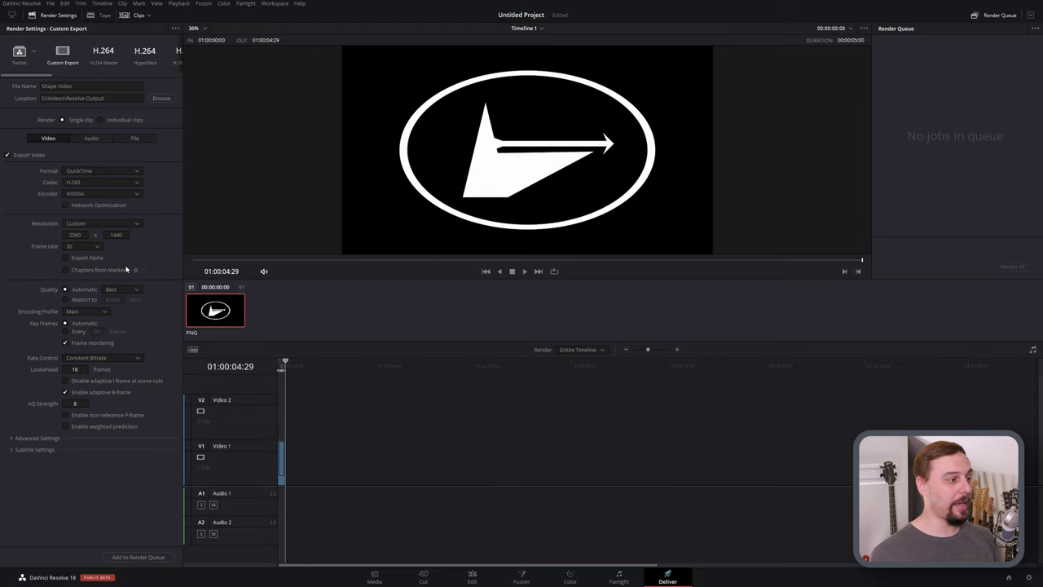
left_click(65, 258)
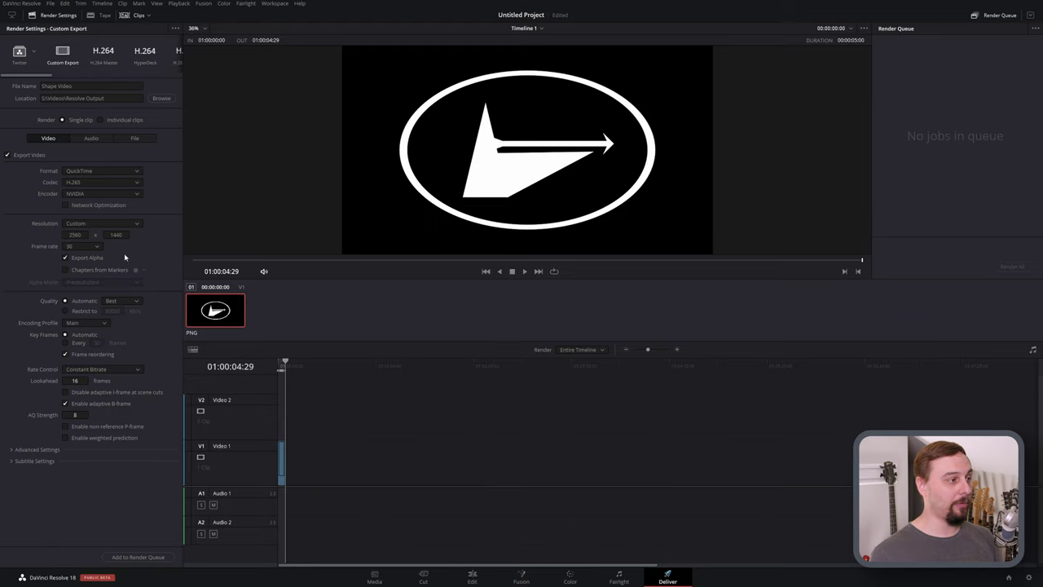
Rename the output to Shape Video-bad, queue the job and render all.
left_click(89, 86)
type("-")
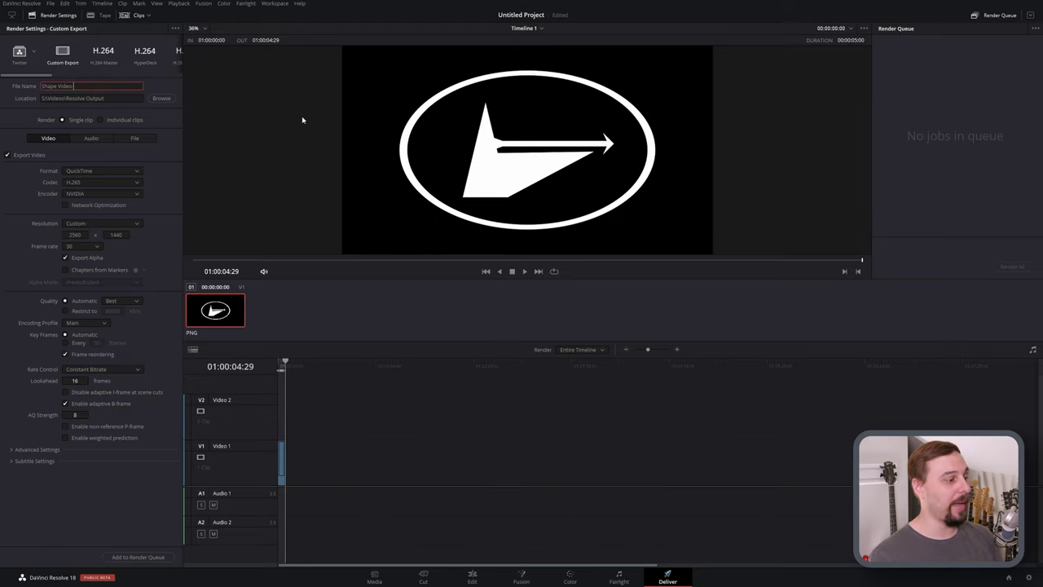
type("bad")
key("Return")
left_click(138, 557)
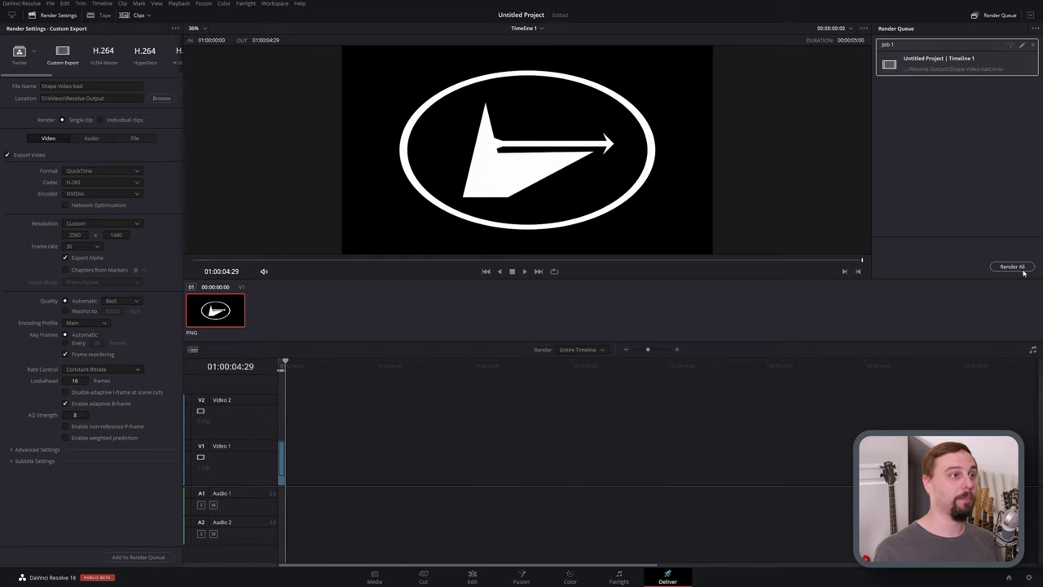
left_click(1023, 270)
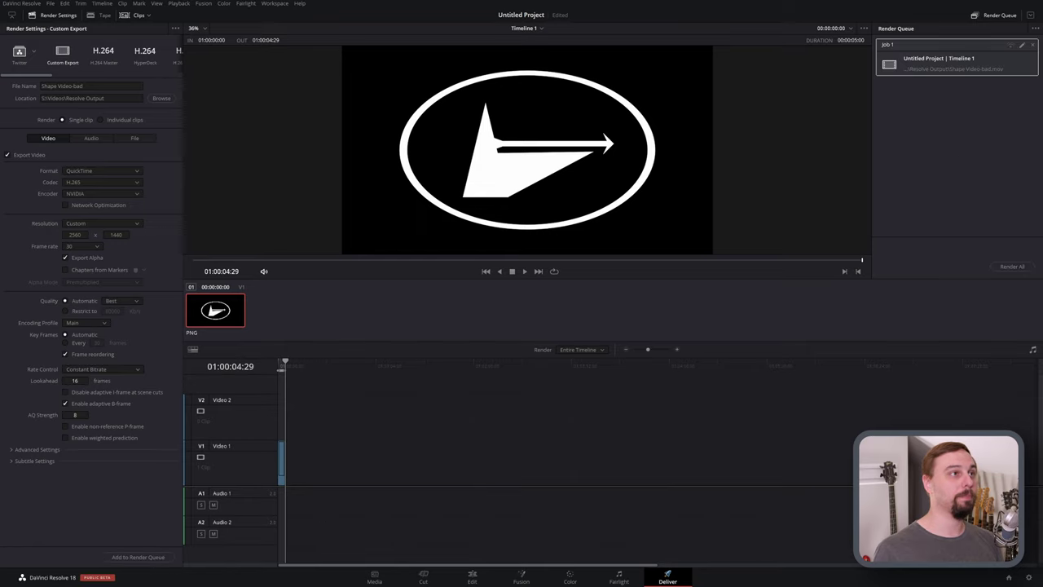
Add a lengthened Solid Color clip after the logo and colour it dark green.
left_click(477, 576)
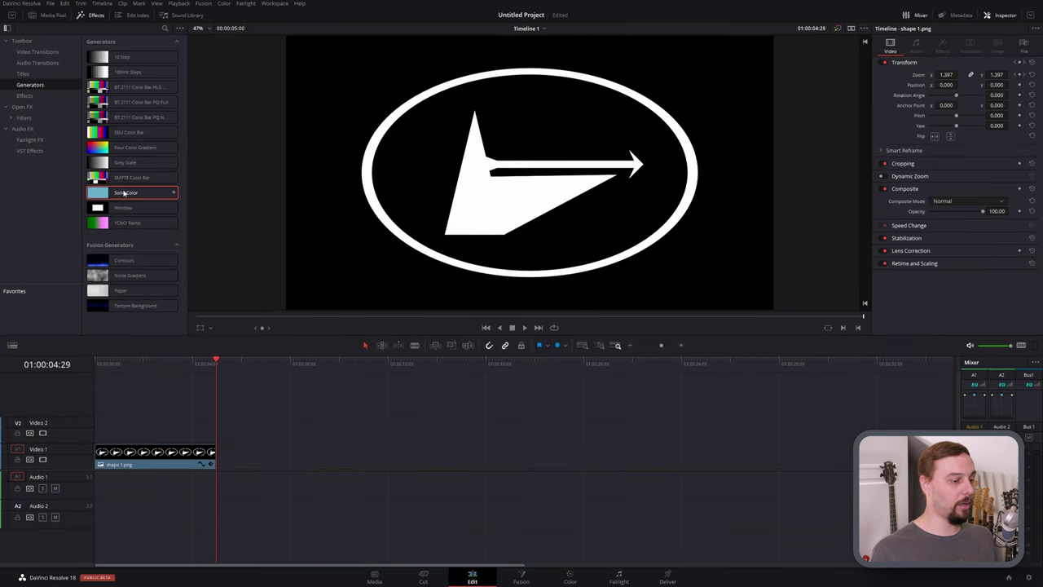
left_click_drag(124, 193, 298, 456)
left_click_drag(415, 456, 681, 456)
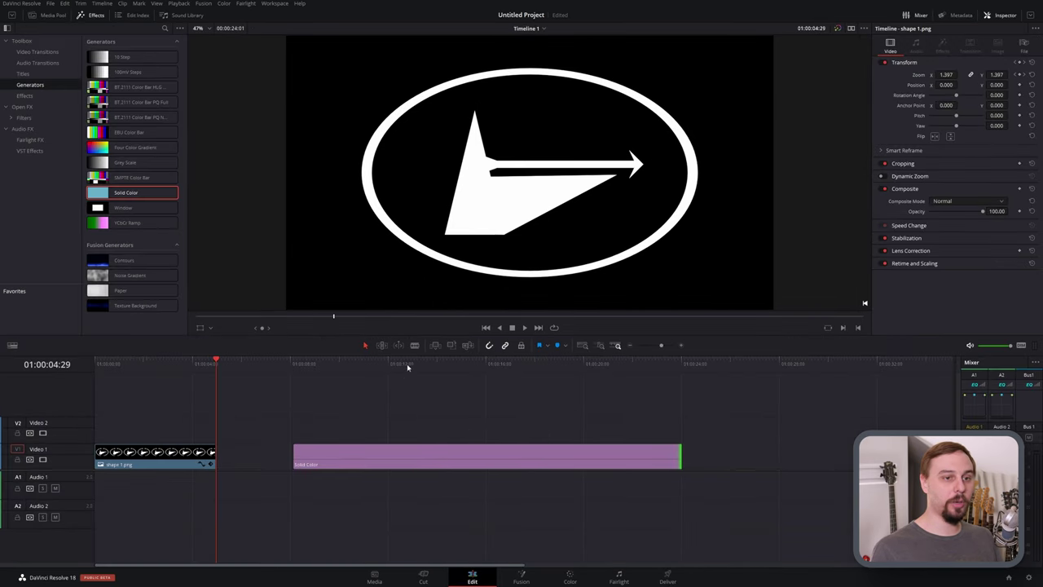
left_click(407, 365)
left_click(454, 459)
left_click(938, 92)
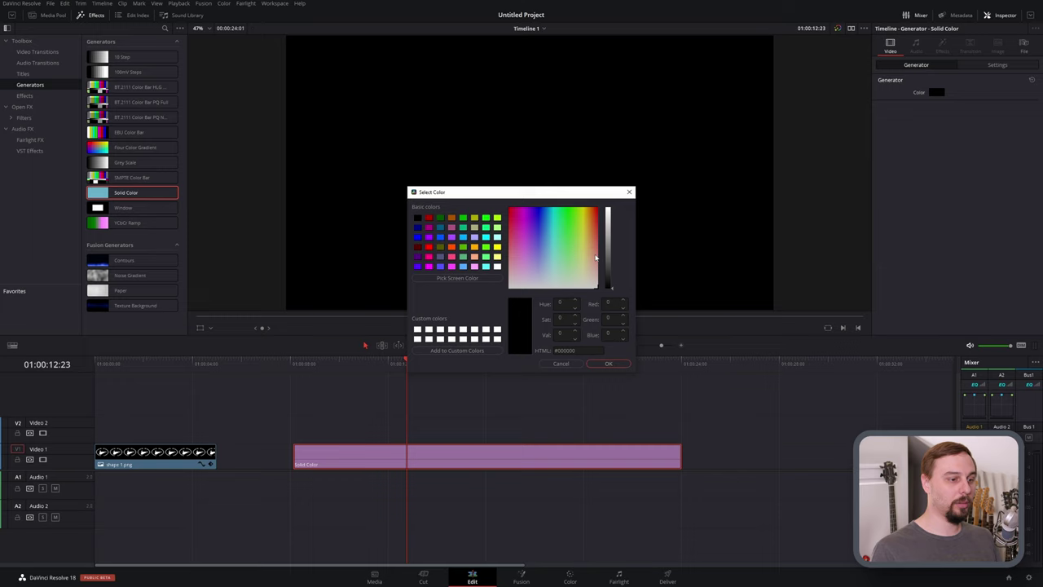
left_click(572, 264)
left_click(611, 266)
left_click(609, 364)
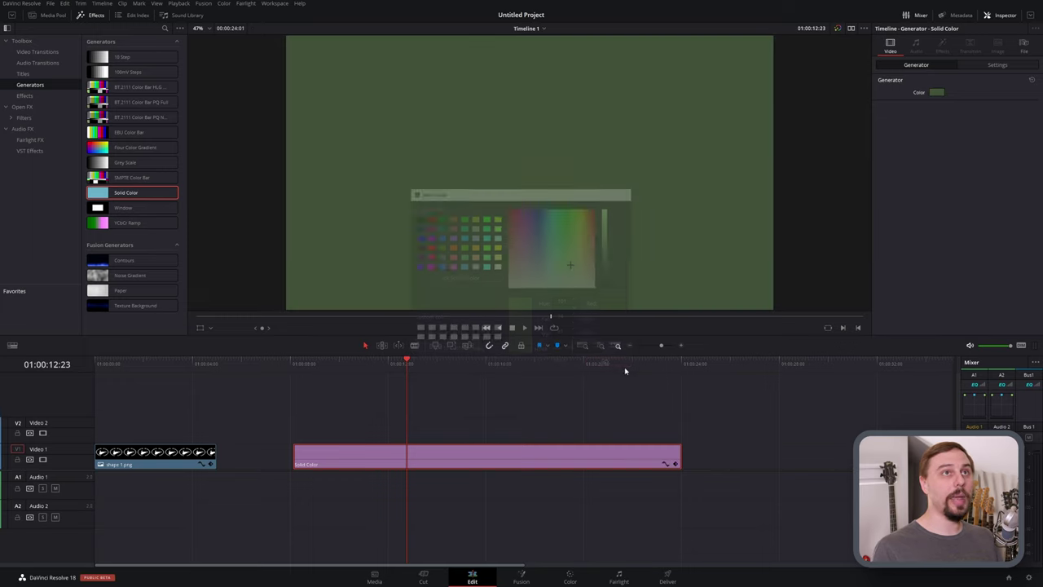
Place Shape Video-bad.mov above the green solid and play it back.
left_click_drag(467, 238, 414, 433)
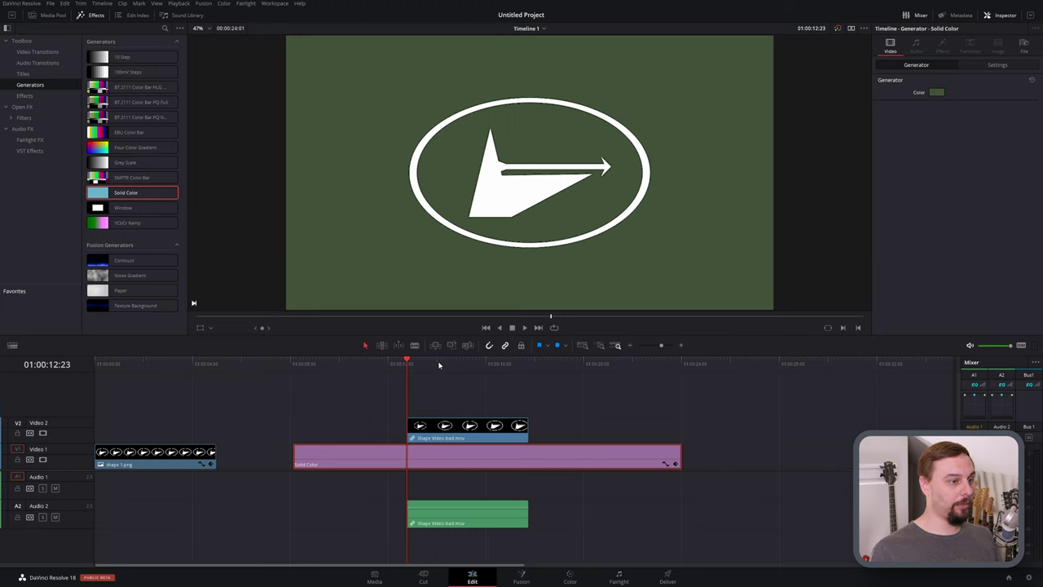
key("space")
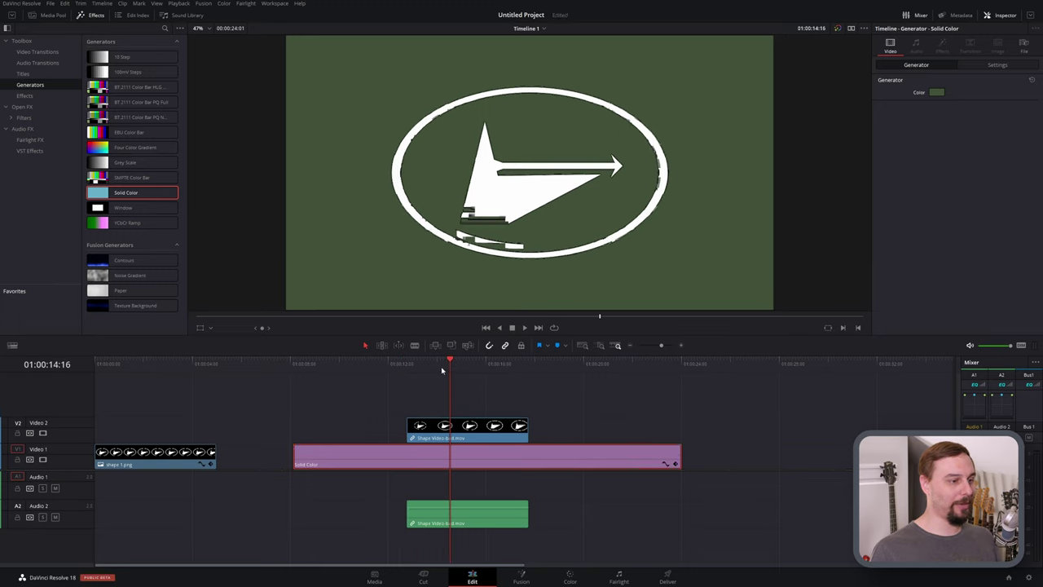
left_click_drag(442, 371, 413, 369)
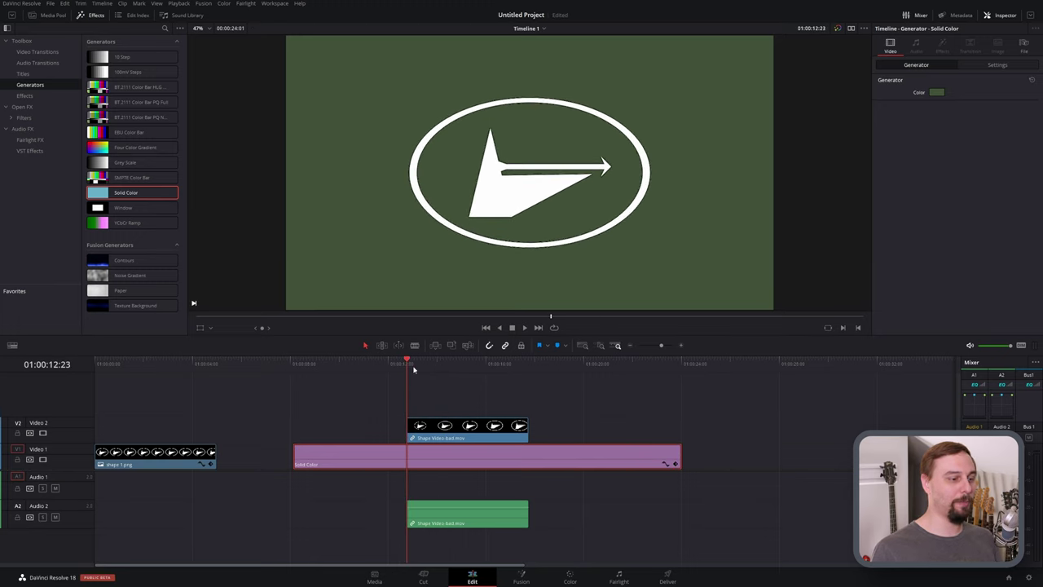
left_click(526, 328)
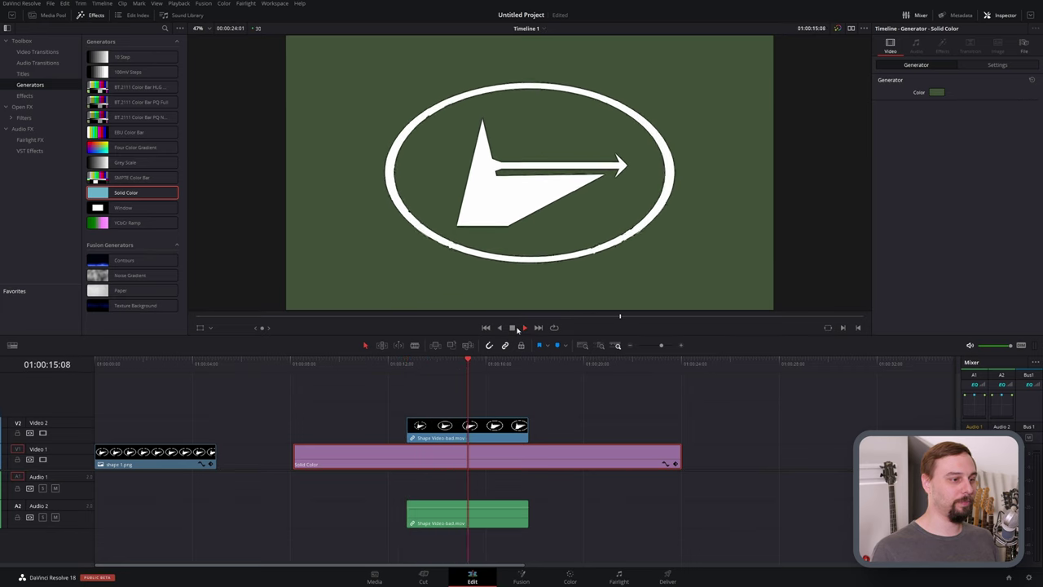
left_click(513, 327)
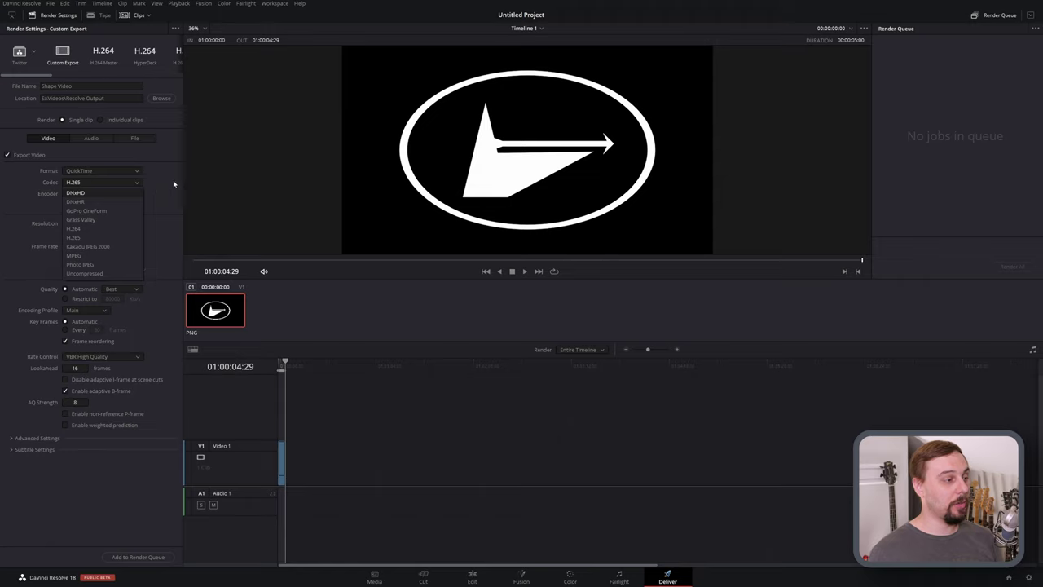
Switch the codec to DNxHR, trying the HQ and HQX 12-bit types.
left_click(123, 196)
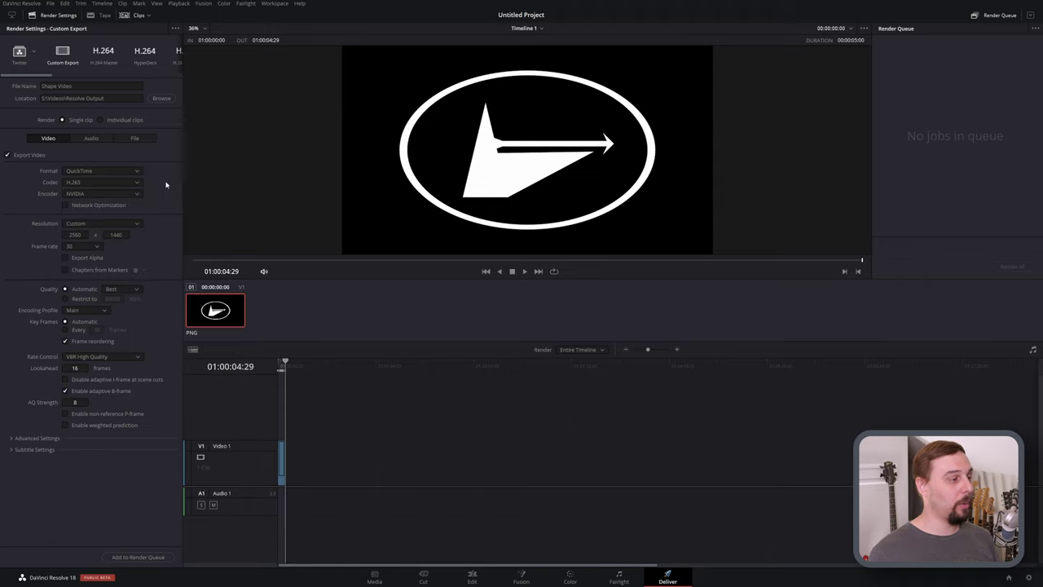
left_click(139, 184)
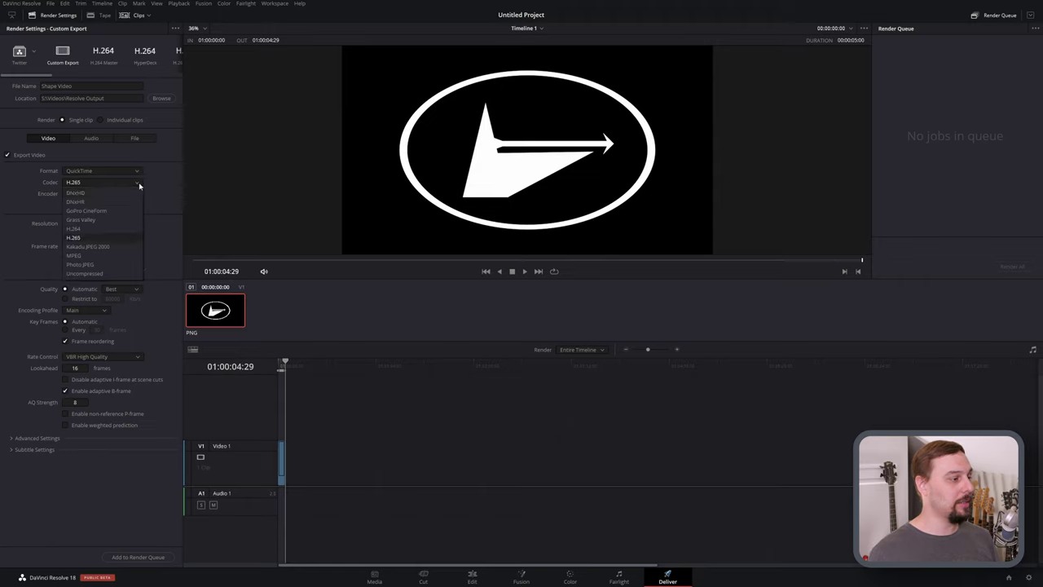
left_click(78, 202)
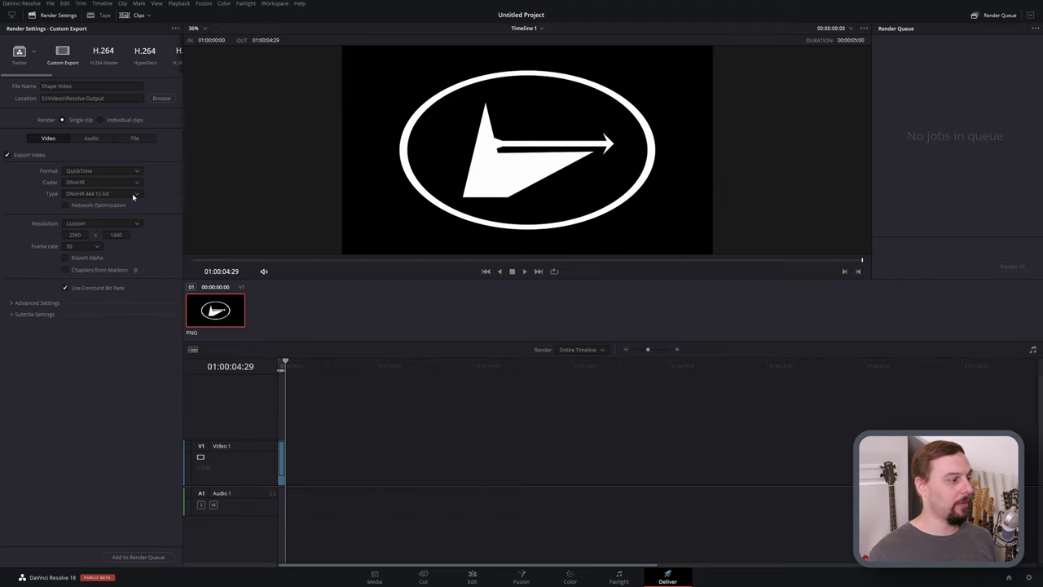
left_click(132, 195)
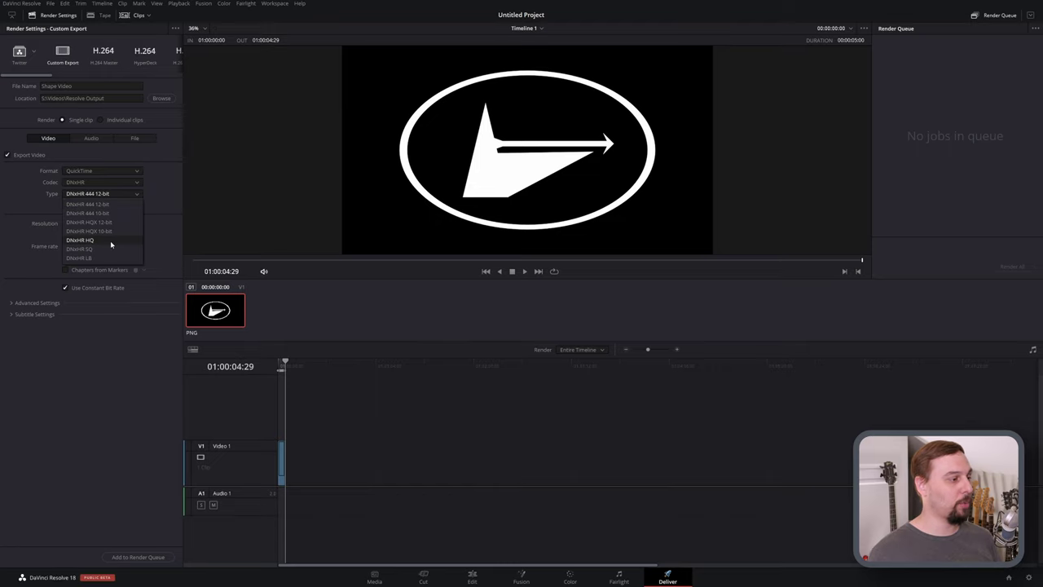
left_click(110, 241)
left_click(138, 196)
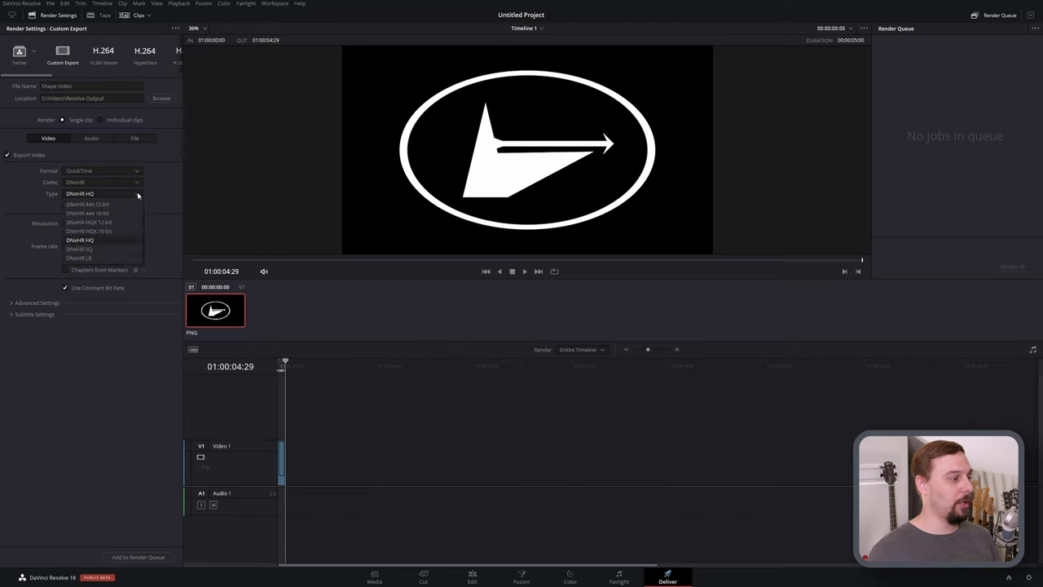
left_click(124, 223)
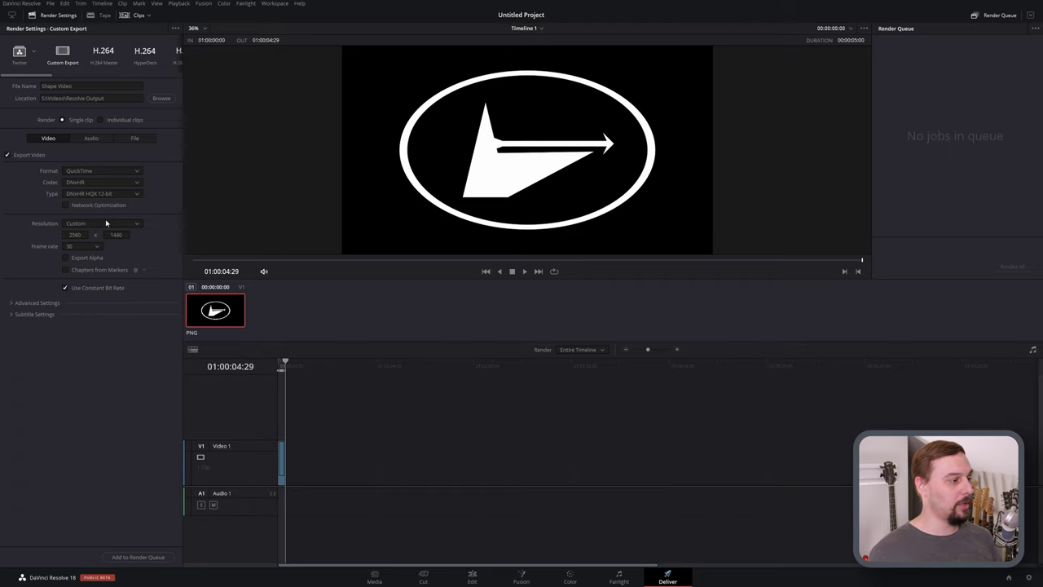
Settle on DNxHR HQX 12-bit with Export Alpha and add the job to the render queue.
left_click(125, 196)
left_click(109, 240)
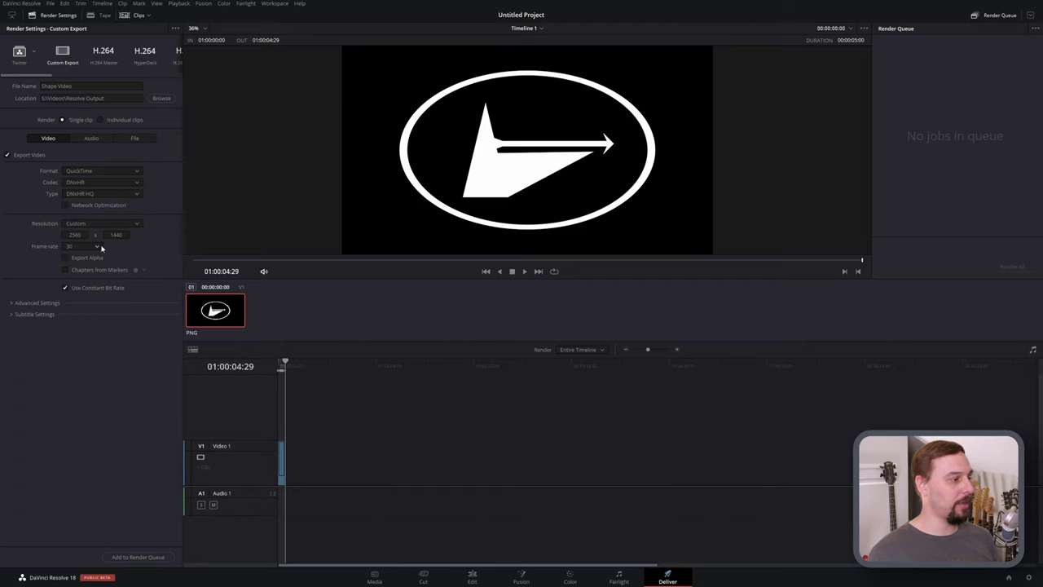
left_click(131, 197)
left_click(116, 232)
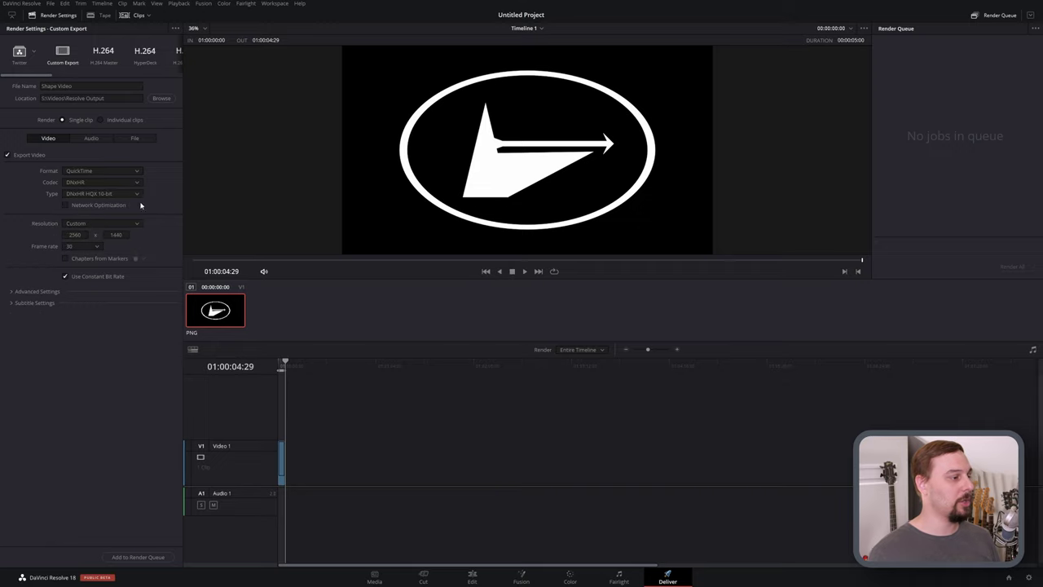
left_click(138, 197)
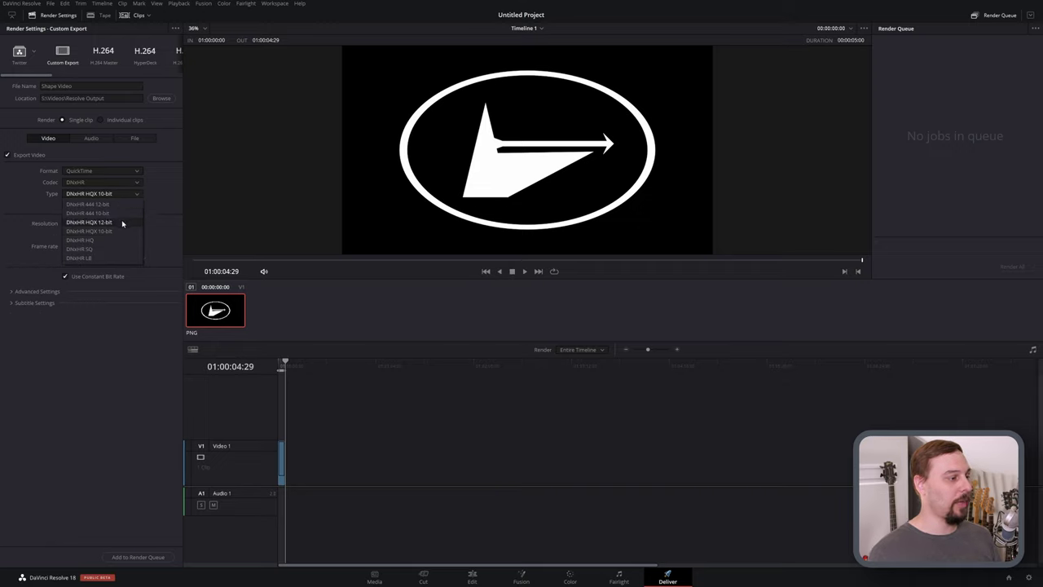
left_click(122, 223)
left_click(87, 258)
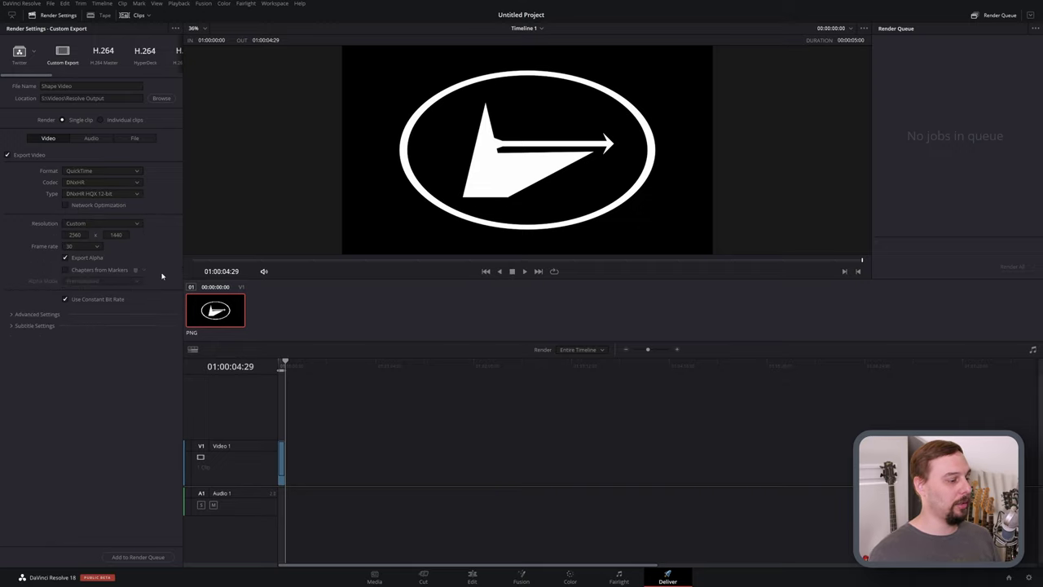
left_click(148, 559)
Stack Shape Video.mov on Video 2 over the solid colour on Video 1 and preview playback.
left_click(472, 577)
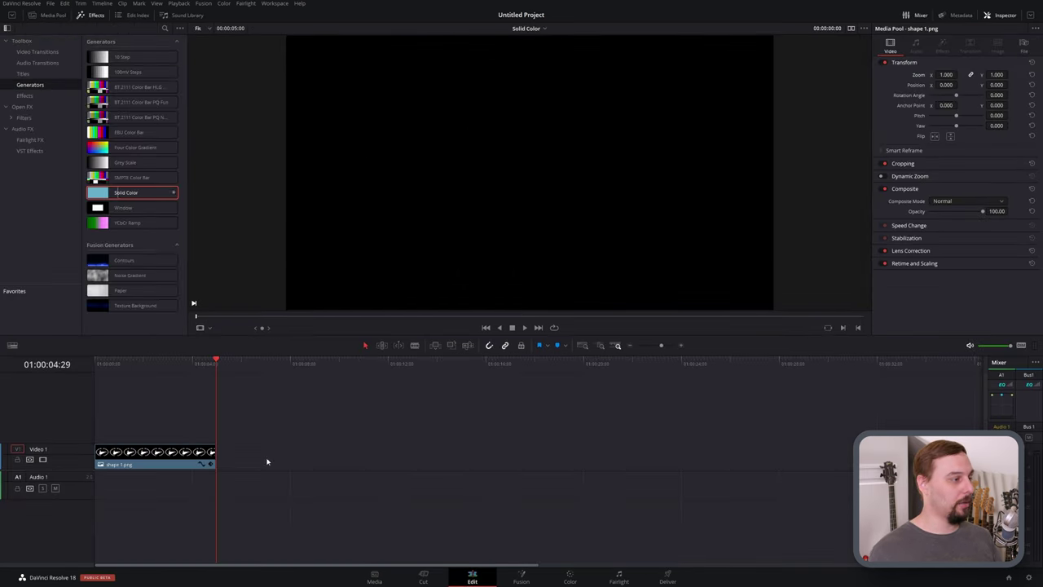
left_click_drag(268, 462, 270, 461)
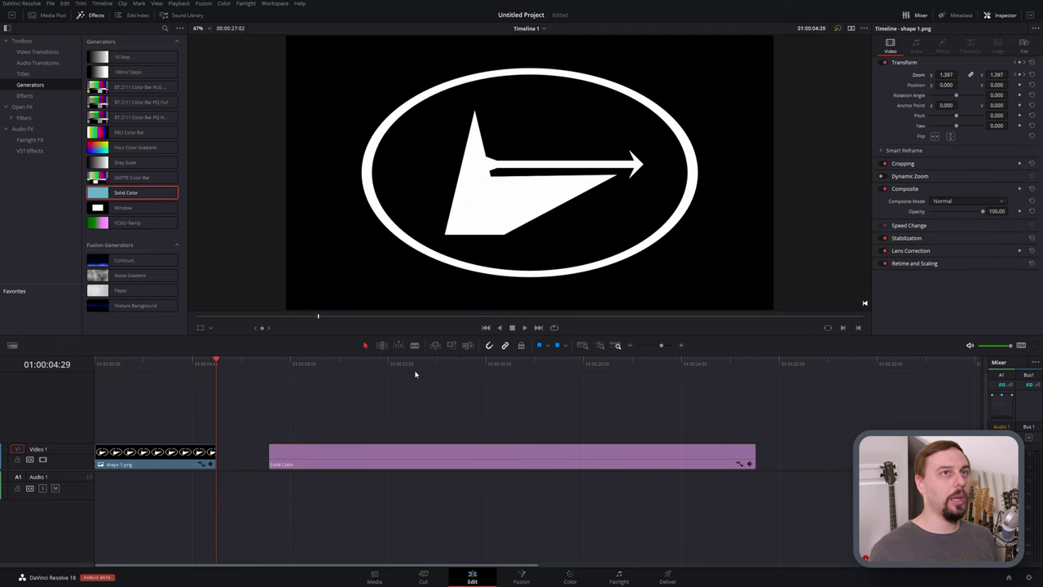
left_click(424, 369)
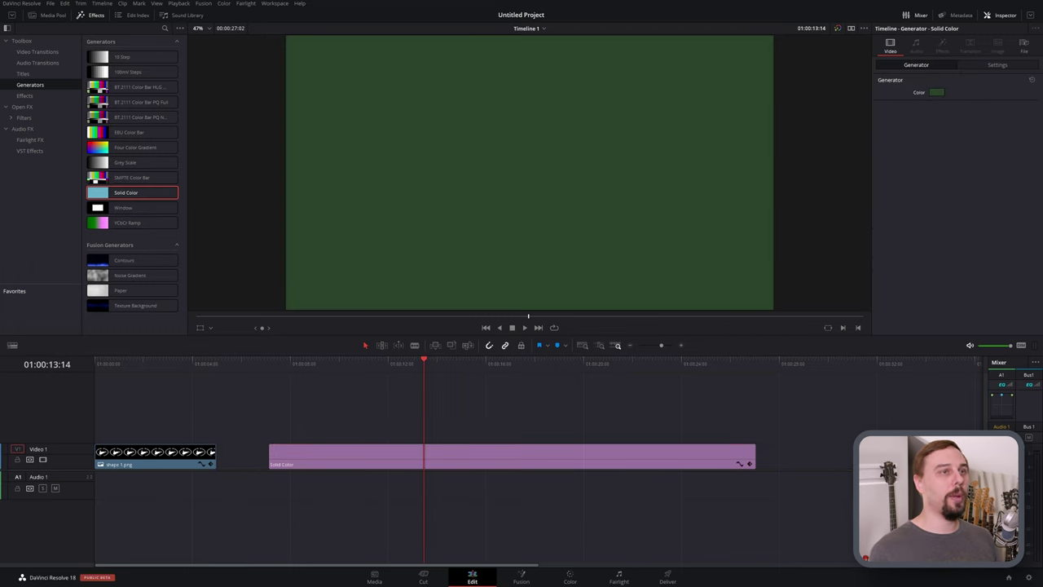
left_click_drag(536, 264, 420, 418)
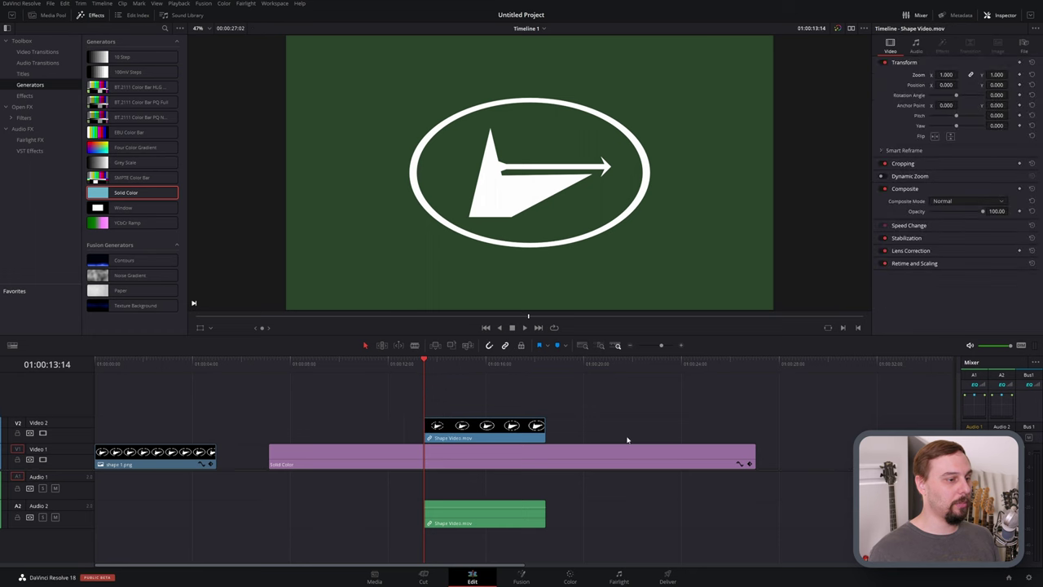
key("space")
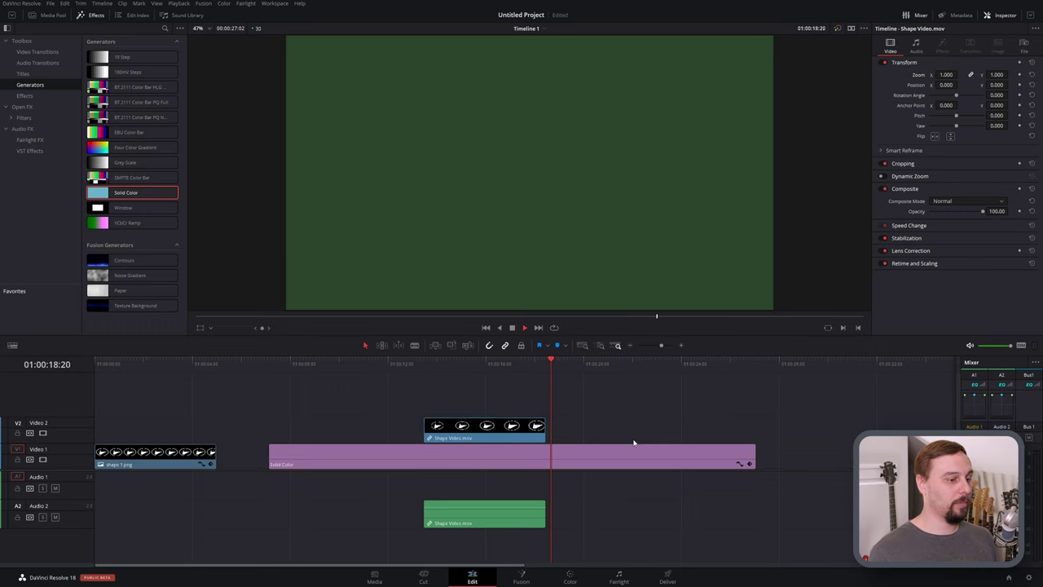
left_click(512, 327)
left_click(497, 365)
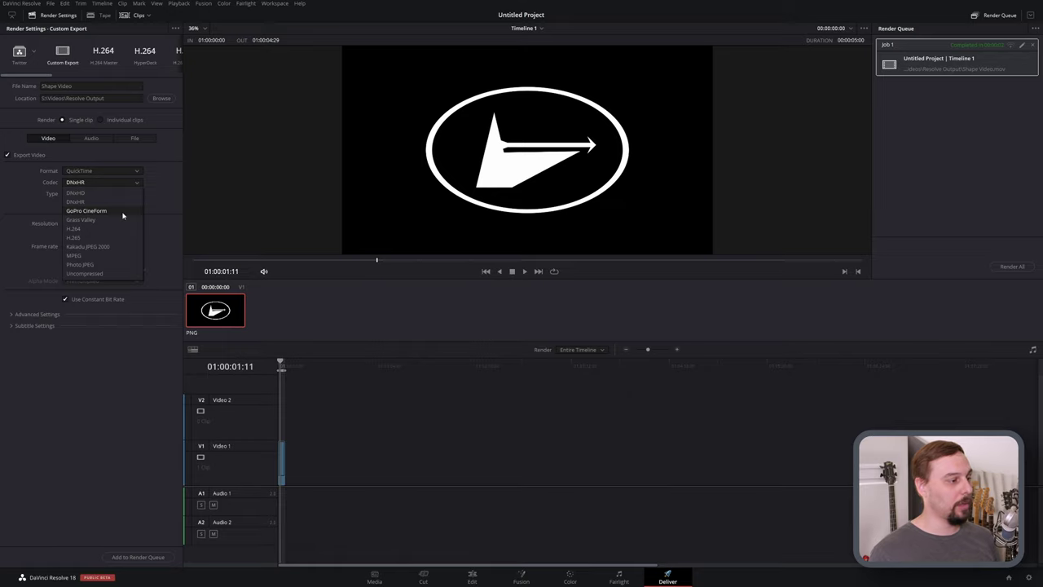
Queue Shape Video2 as GoPro CineForm RGB 16-bit with Export Alpha enabled.
left_click(124, 211)
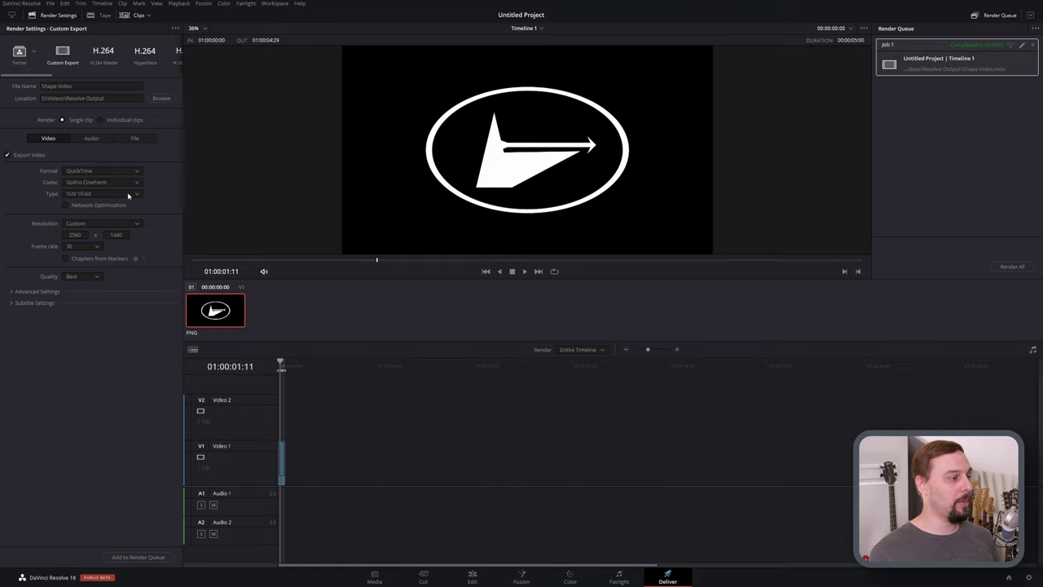
left_click(128, 196)
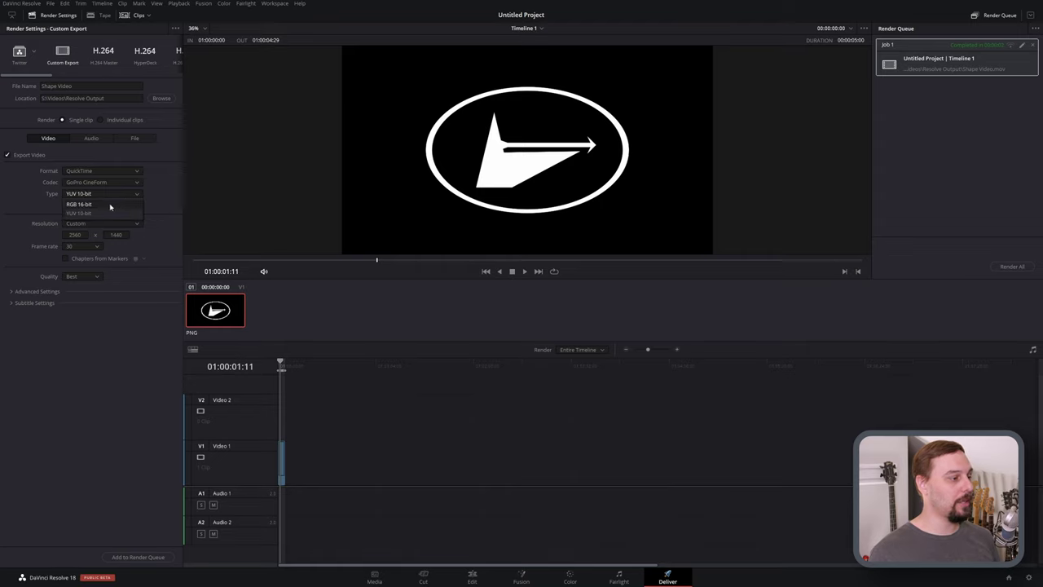
left_click(111, 205)
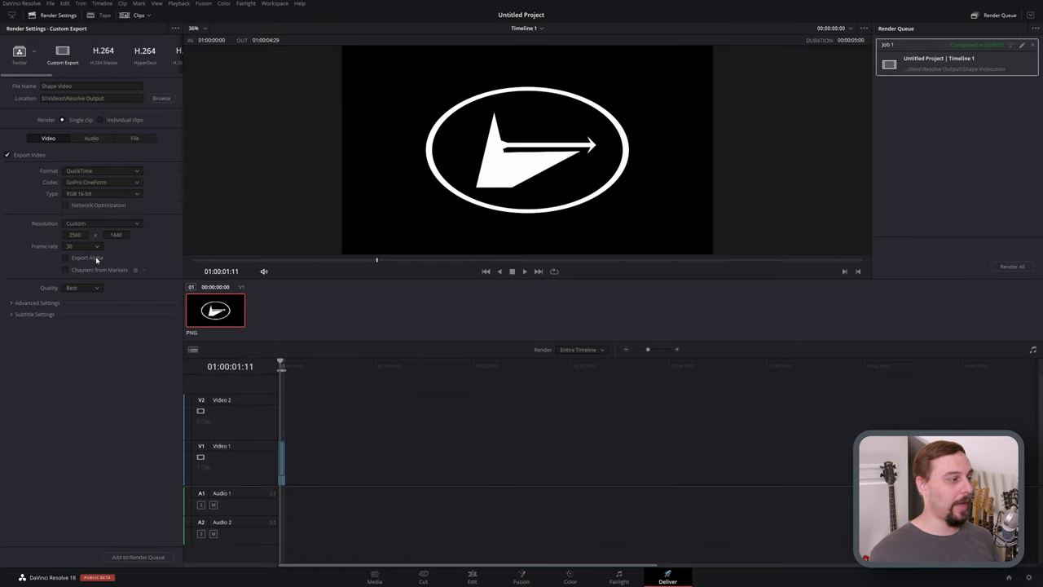
left_click(67, 257)
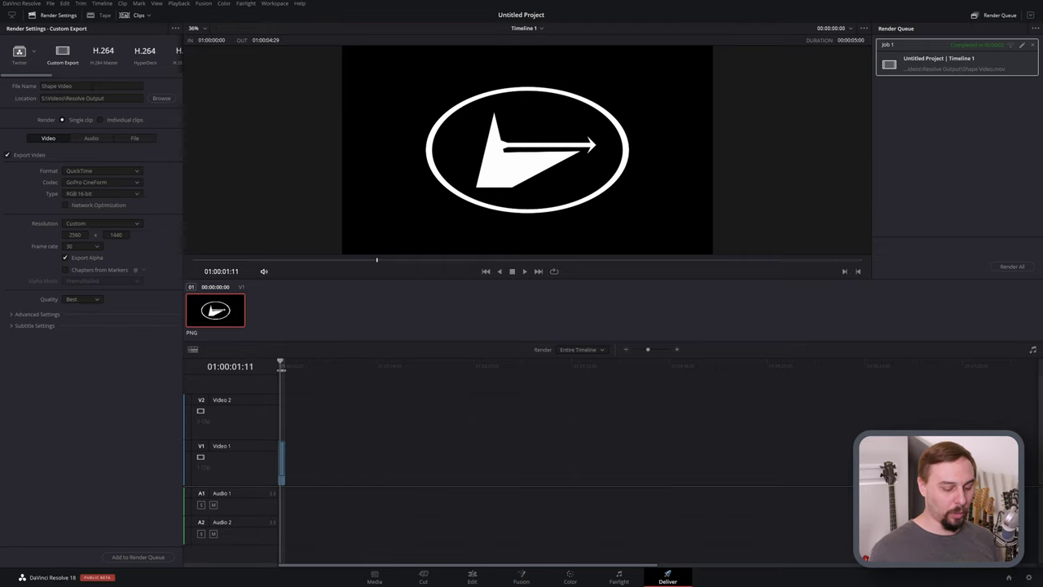
left_click(92, 86)
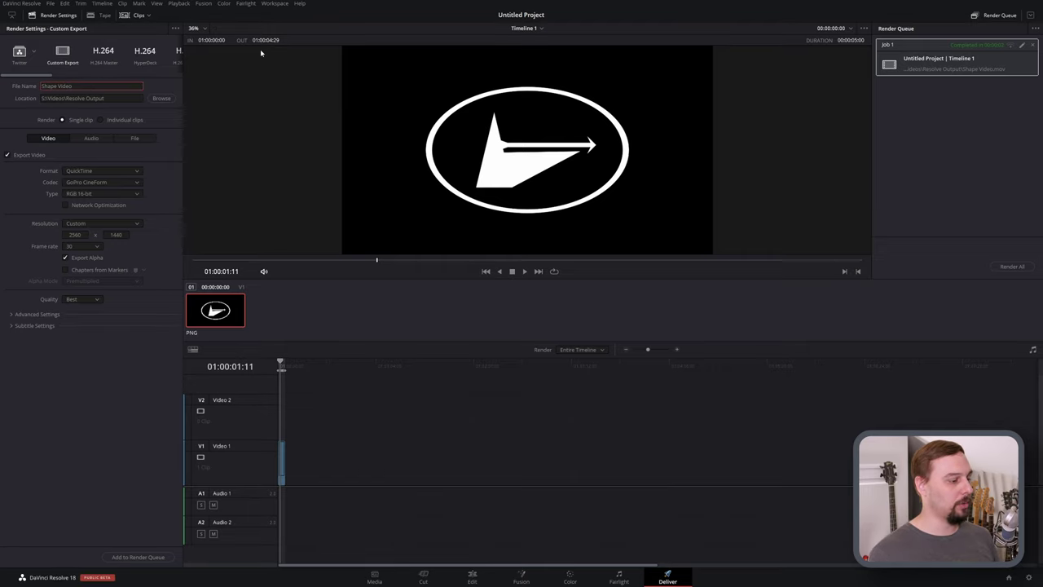
left_click(150, 557)
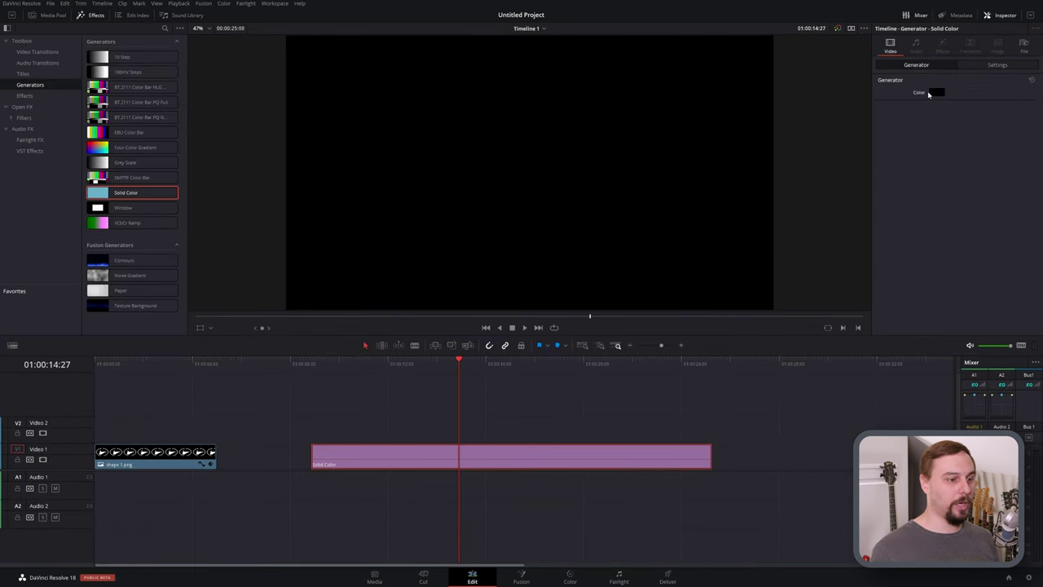
Colour the solid green, place Shape Video2.mov above it, toggle Video 1, and play.
left_click(935, 92)
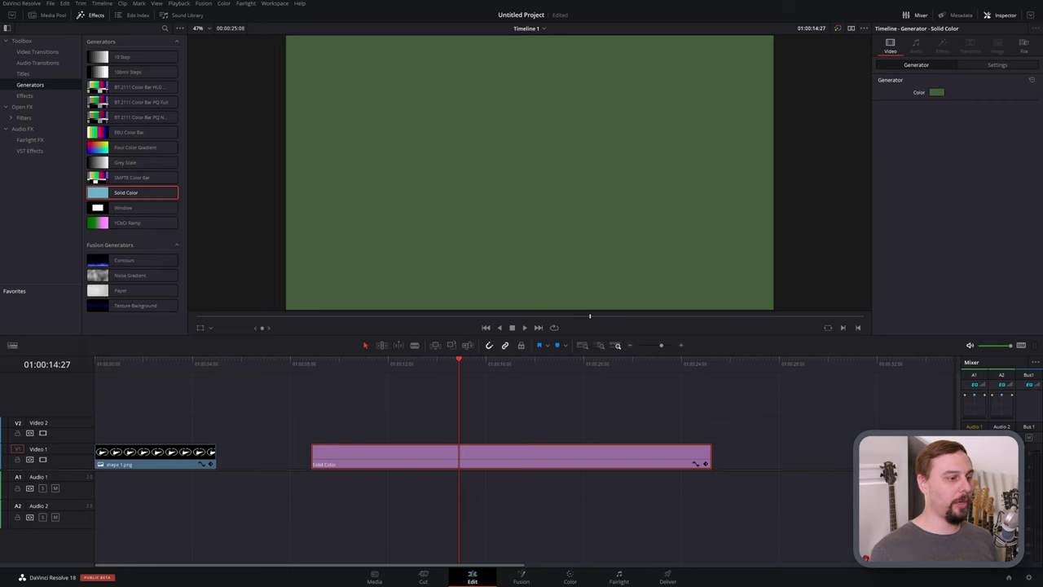
left_click_drag(422, 334, 463, 424)
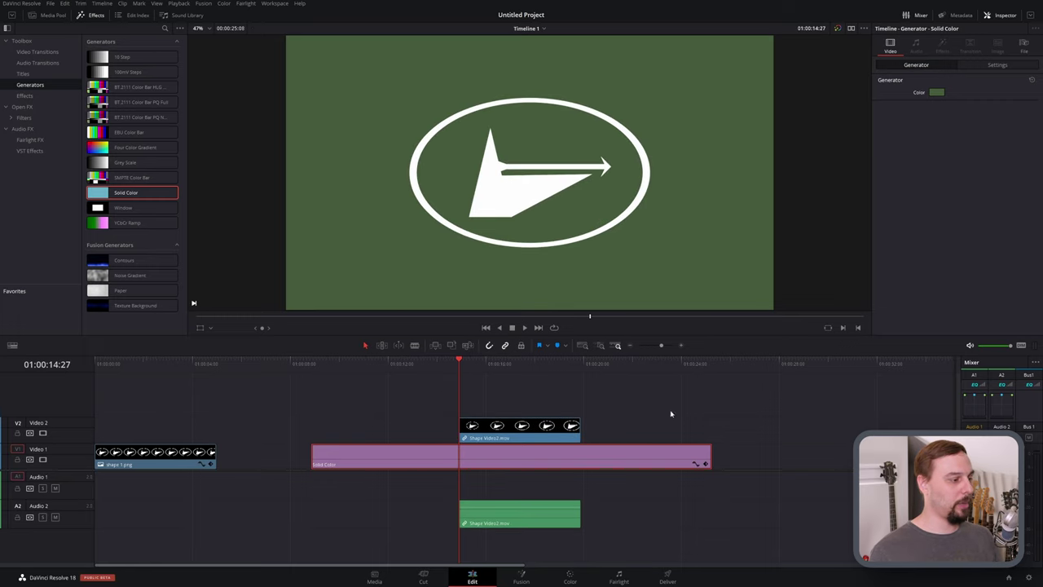
left_click(43, 459)
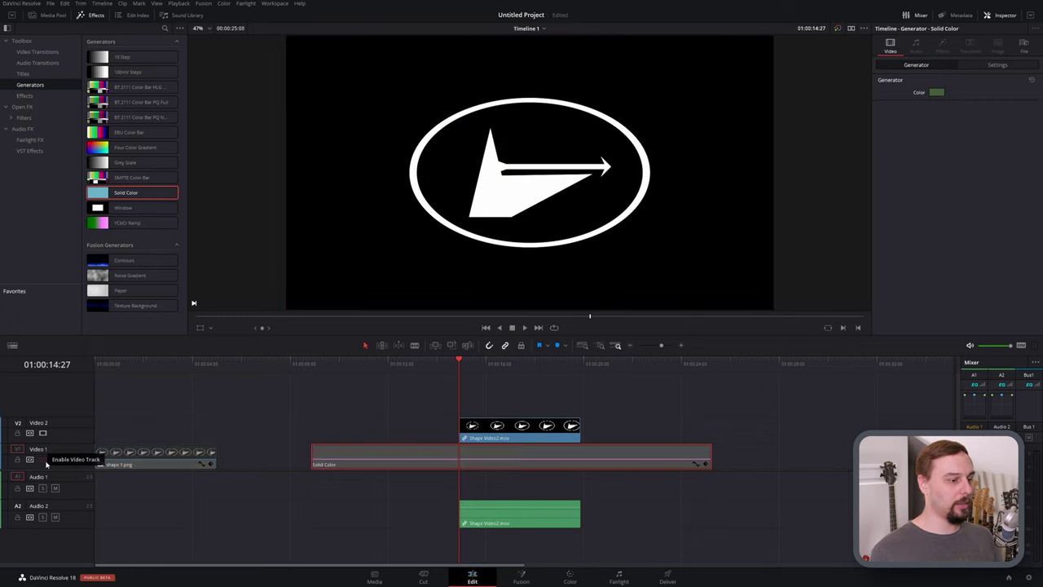
left_click(43, 460)
key("space")
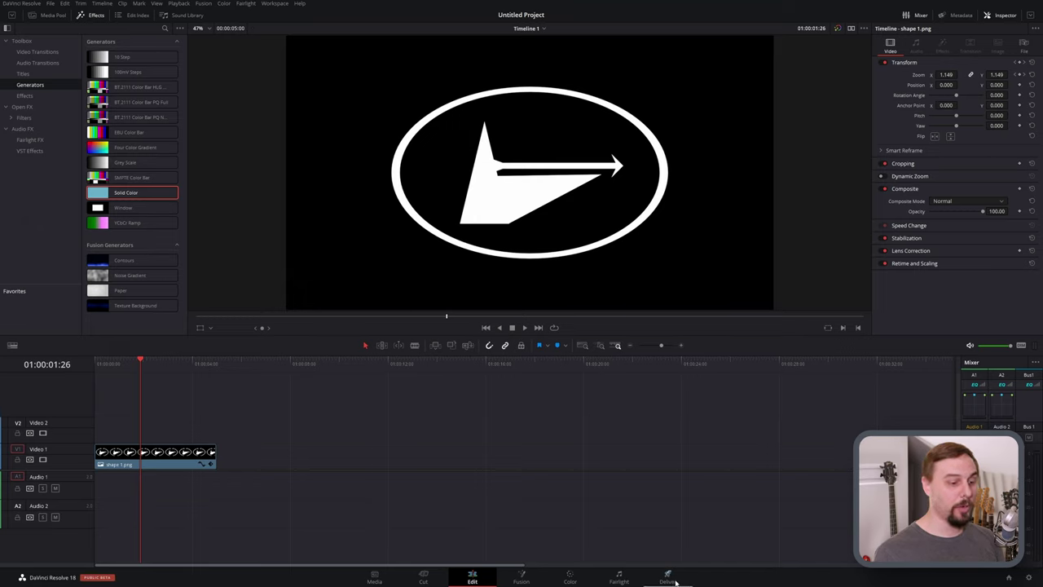
Set the QuickTime codec to H.264 with Constant Bitrate rate control.
left_click(676, 582)
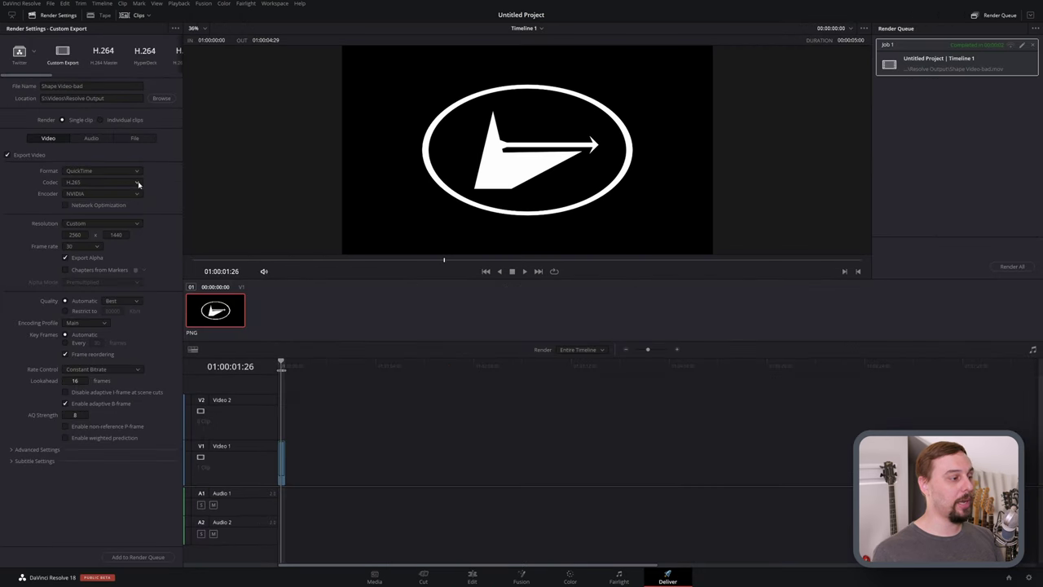
left_click(137, 183)
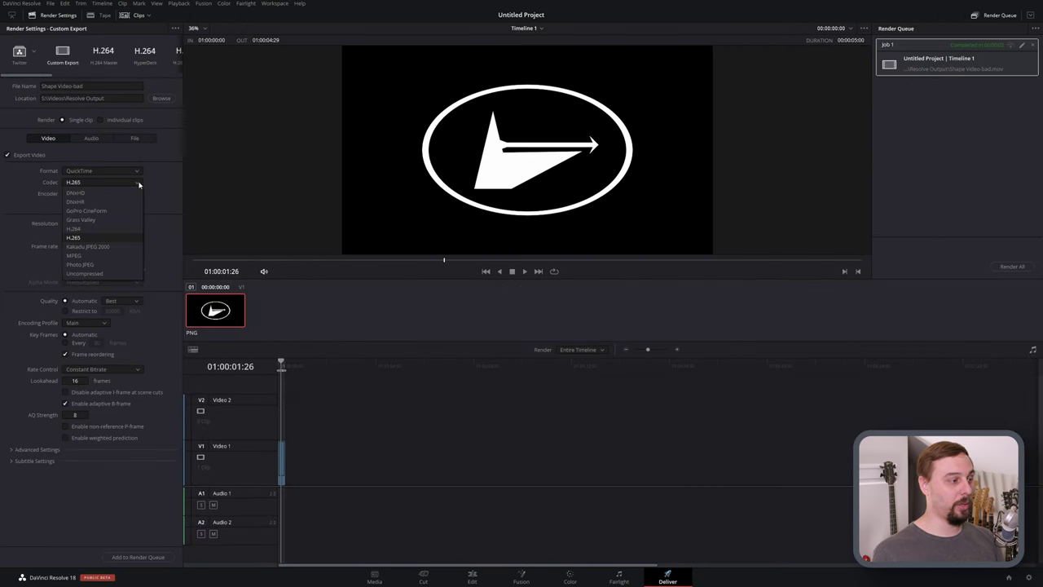
left_click(105, 230)
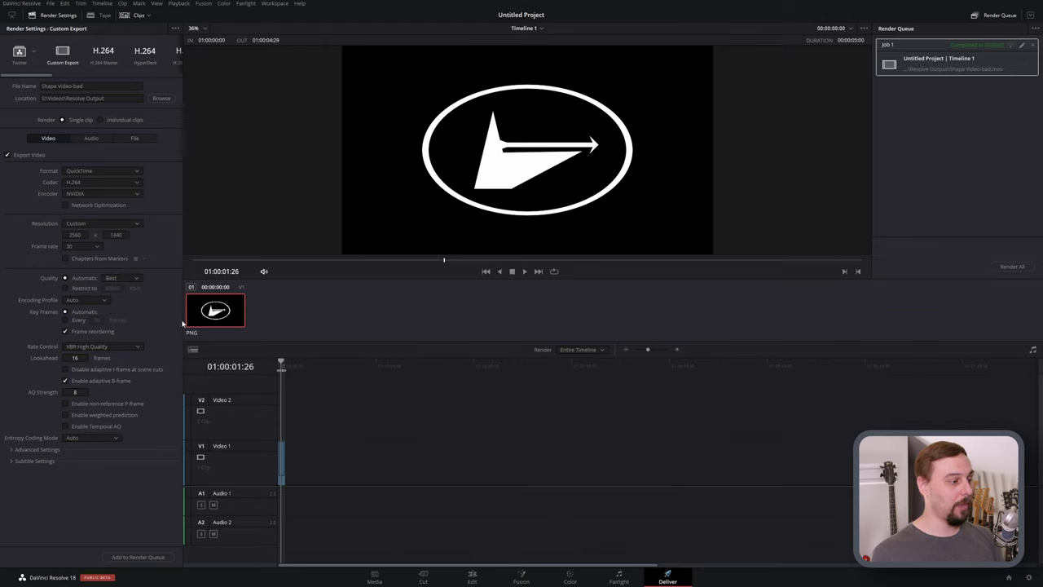
left_click(137, 350)
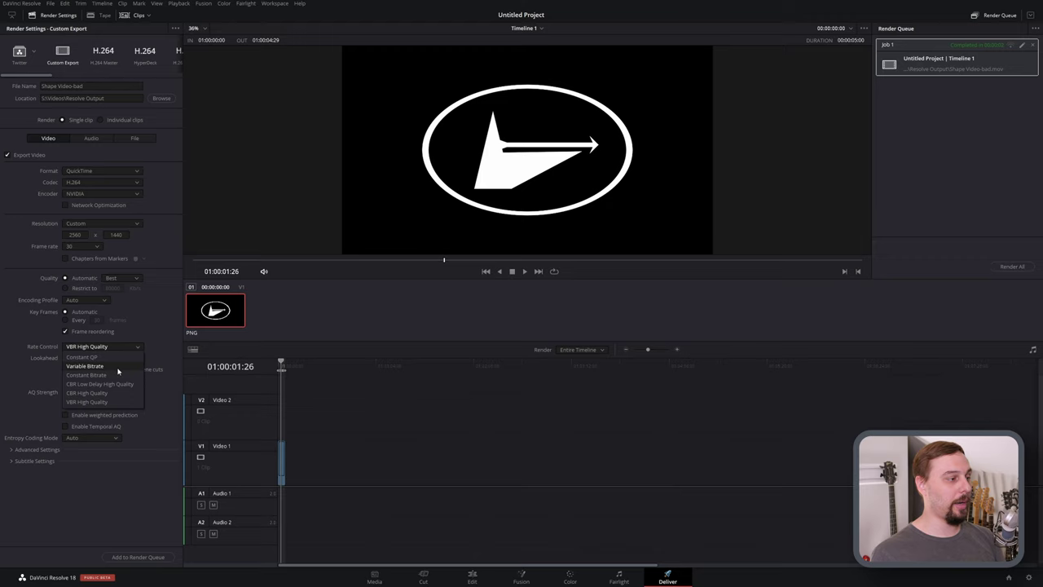
left_click(109, 375)
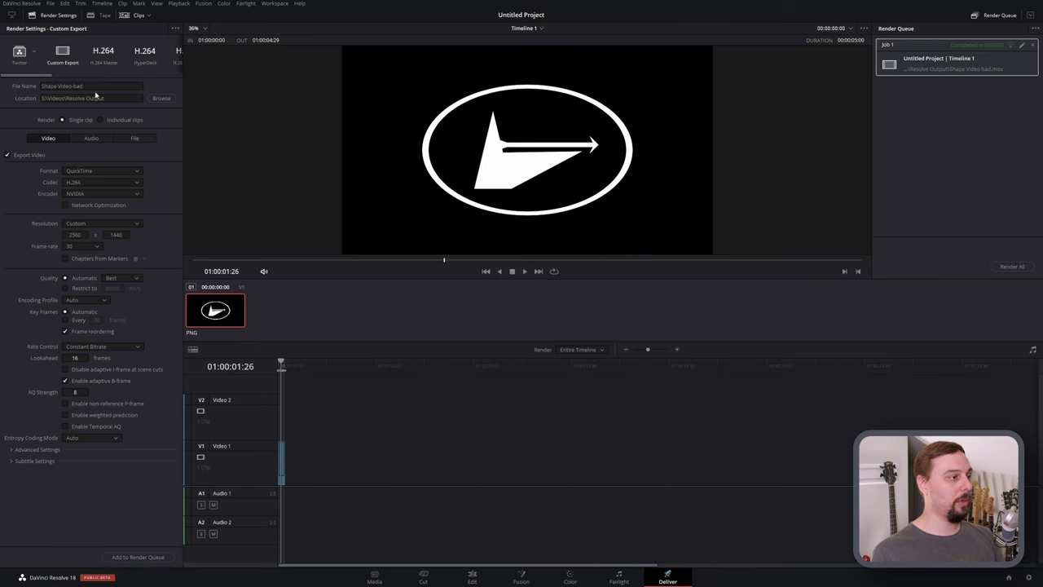
key("shift+4")
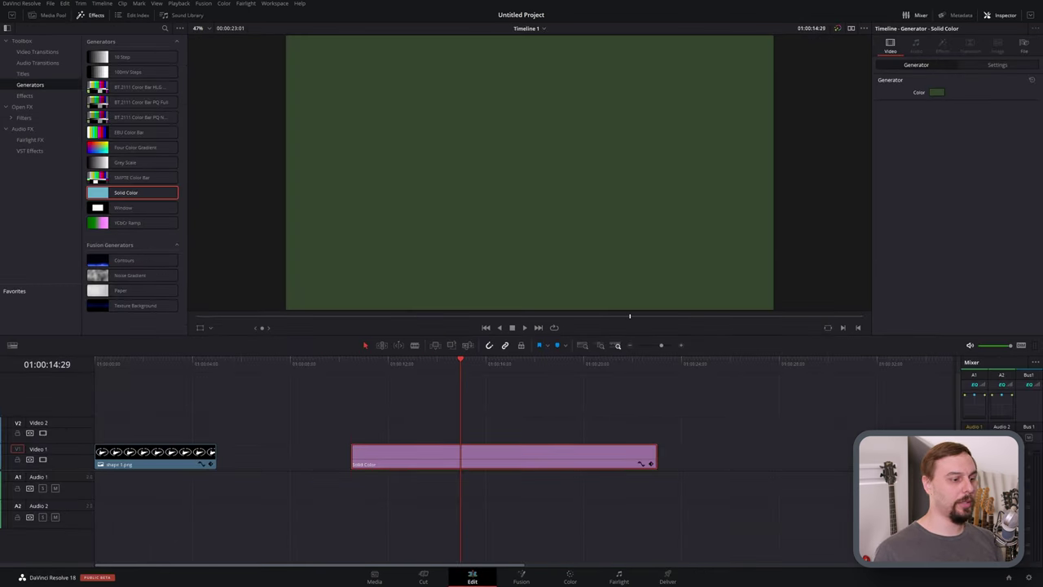
Place Shape Video-not transparent.mov over the green solid and toggle Video 2 to compare.
left_click_drag(524, 279, 464, 416)
left_click(500, 364)
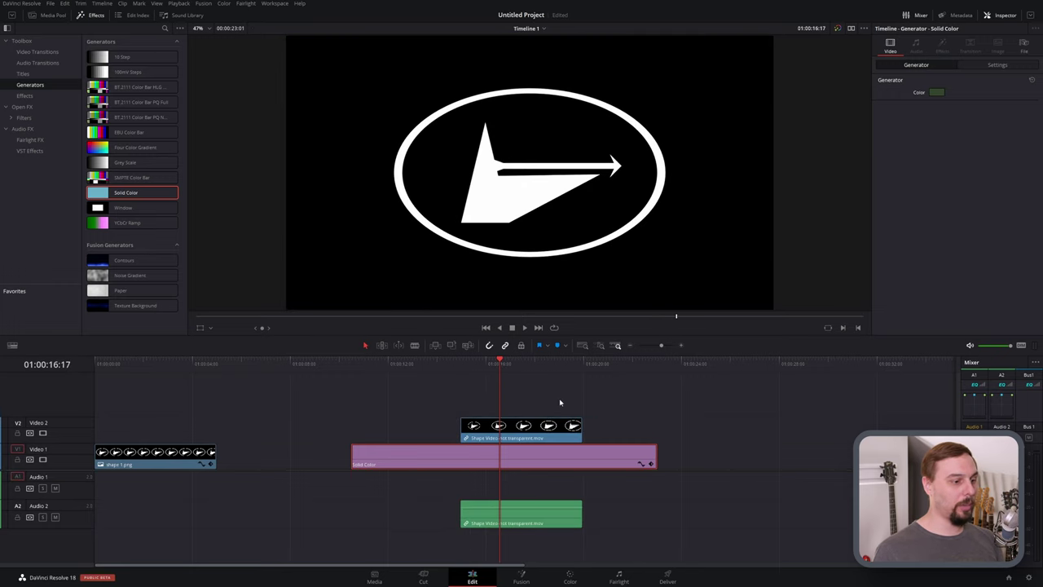
left_click(43, 433)
left_click(43, 432)
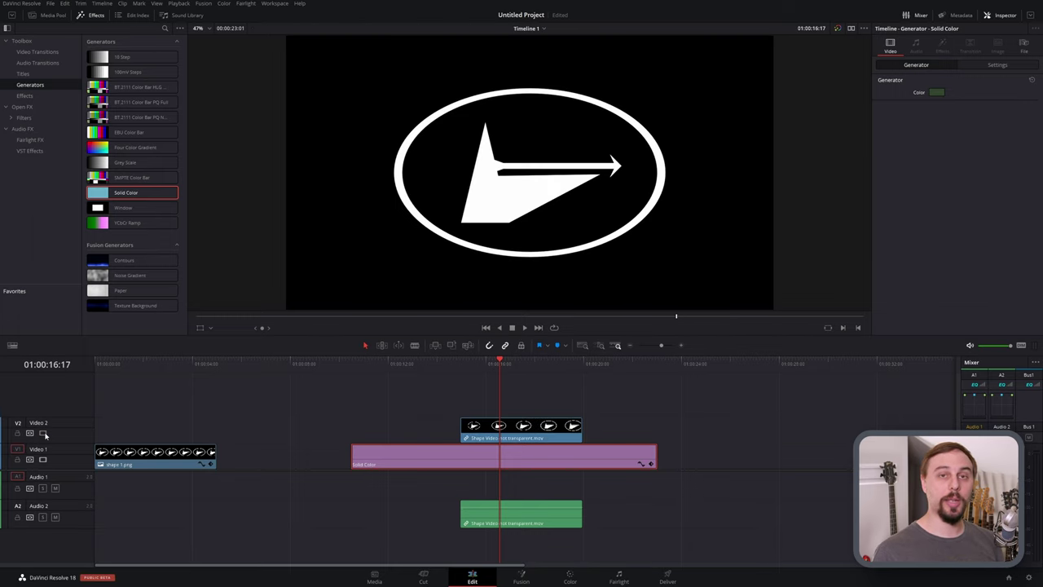